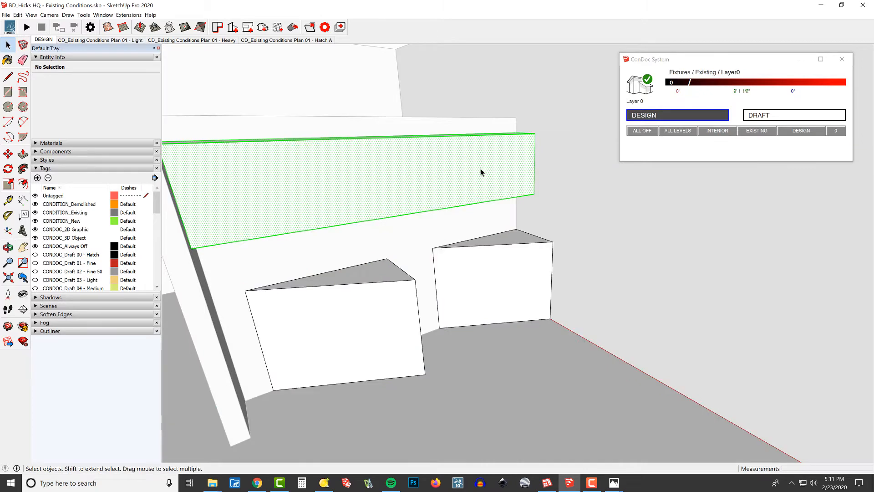
Group all the geometry of the upper cabinet and assign the group the CONDOC_3D Object tag.
{"action": "middle_click_drag", "start_coordinate": [480, 172], "coordinate": [519, 206], "text": "shift"}
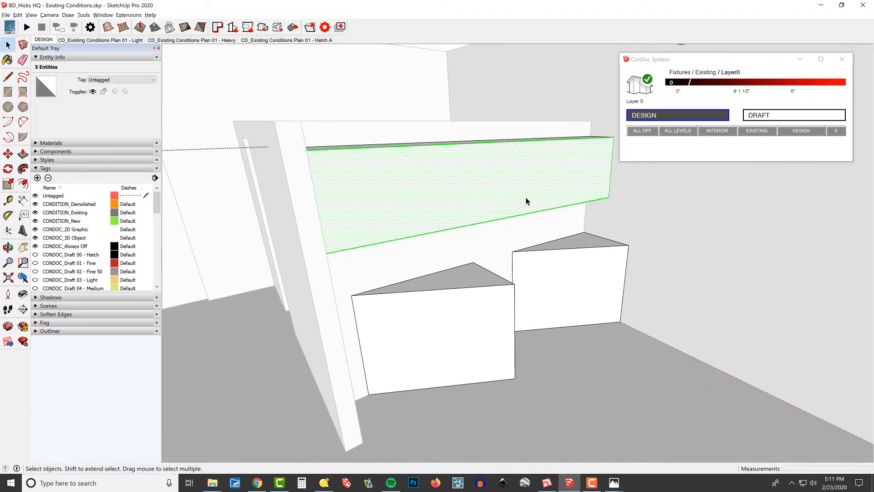
{"action": "key", "text": "ctrl+h"}
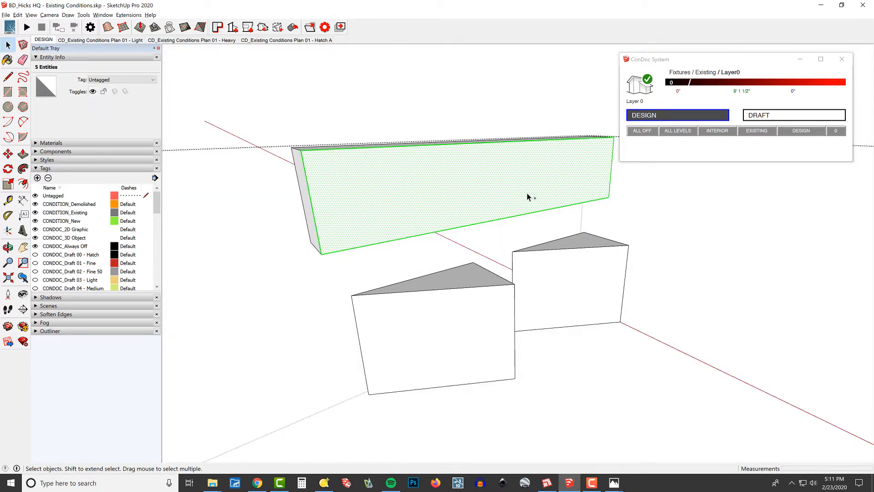
{"action": "triple_click", "coordinate": [471, 187]}
{"action": "middle_click_drag", "start_coordinate": [396, 196], "coordinate": [485, 180]}
{"action": "key", "text": "h"}
{"action": "left_click_drag", "start_coordinate": [364, 172], "coordinate": [522, 187]}
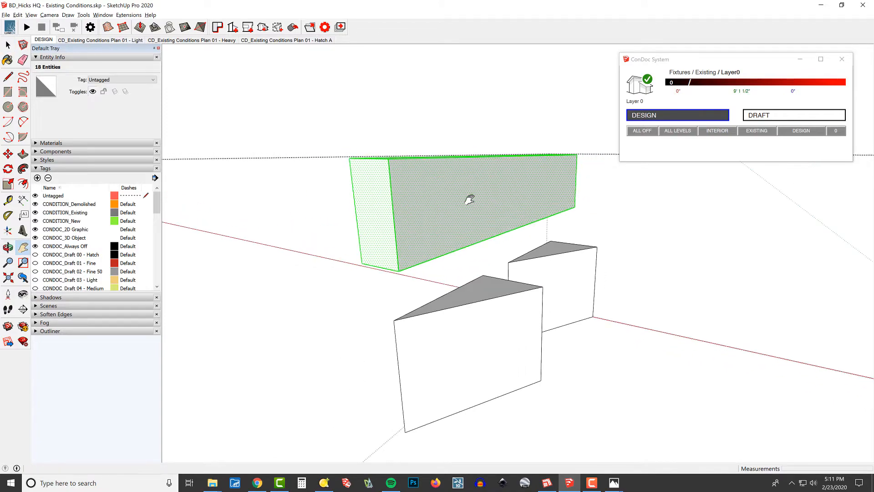
{"action": "key", "text": "ctrl+g"}
{"action": "left_click", "coordinate": [124, 81]}
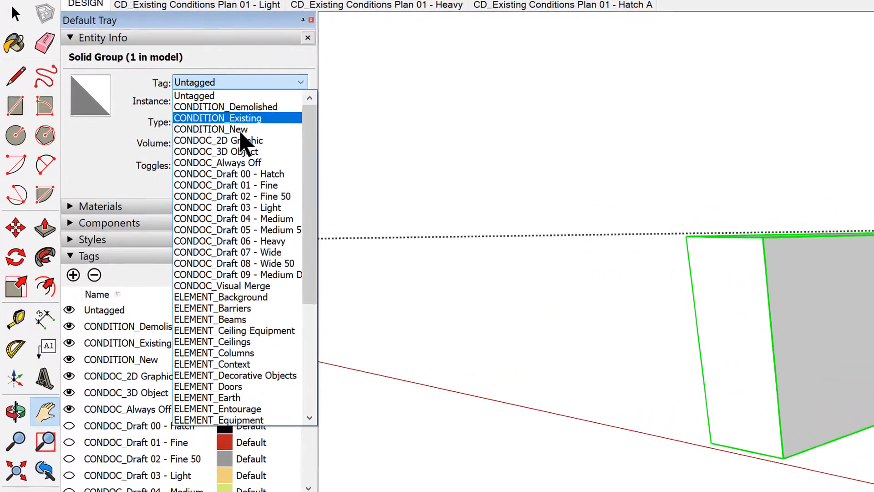
{"action": "left_click", "coordinate": [223, 152]}
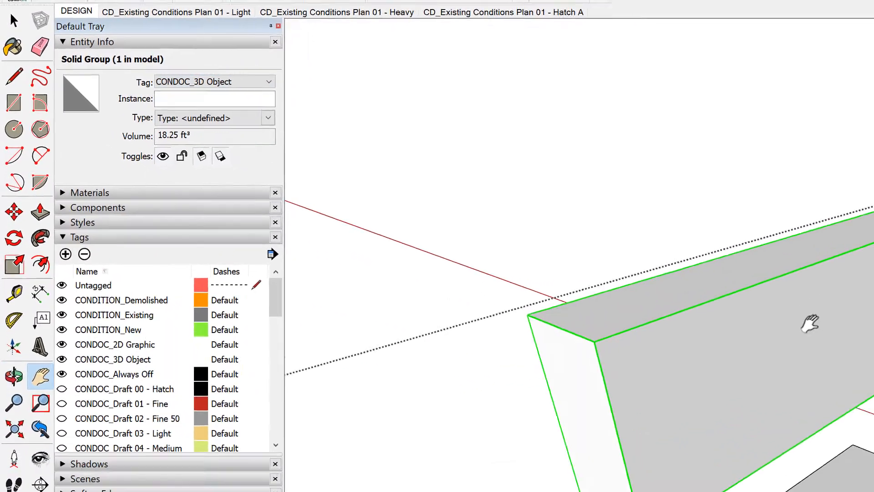
Draw a line along the full length of the upper cabinet's top front edge and select it.
{"action": "mouse_move", "coordinate": [810, 323]}
{"action": "middle_mouse_down", "text": "shift"}
{"action": "mouse_move", "coordinate": [771, 351]}
{"action": "mouse_move", "coordinate": [847, 303]}
{"action": "mouse_move", "coordinate": [839, 326]}
{"action": "middle_mouse_up", "text": "shift"}
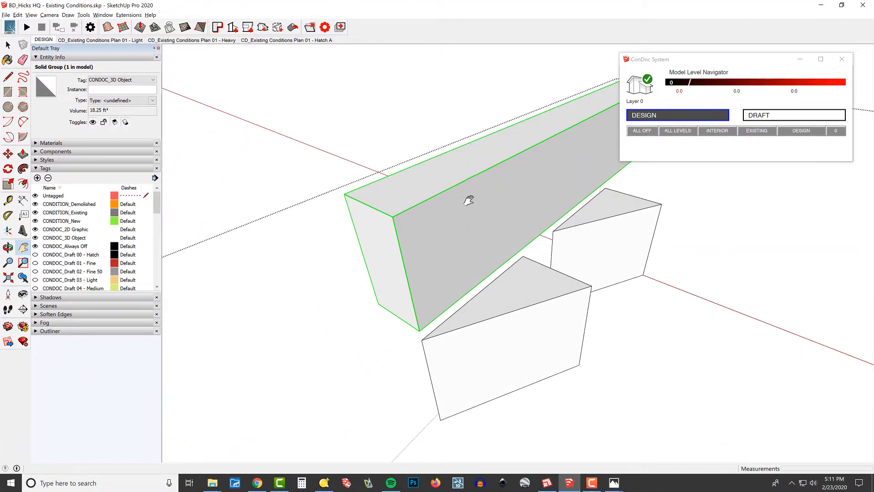
{"action": "key", "text": "l"}
{"action": "left_click", "coordinate": [394, 217]}
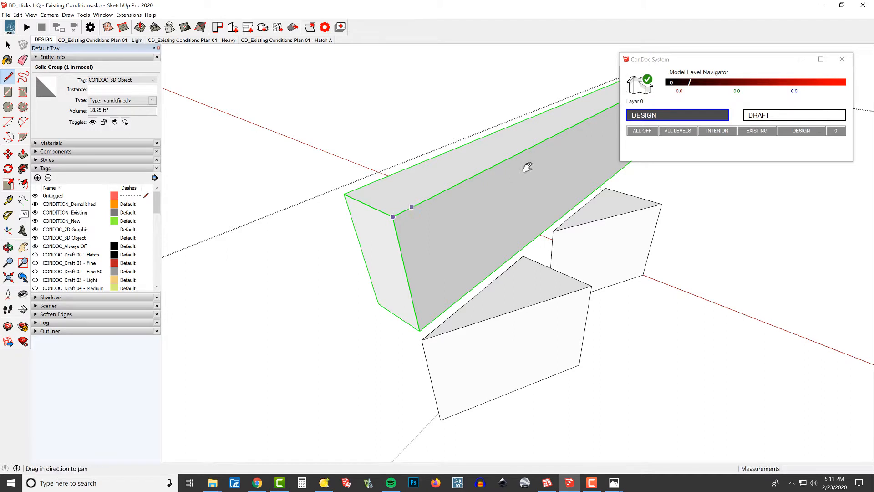
{"action": "middle_click_drag", "start_coordinate": [527, 166], "coordinate": [552, 132]}
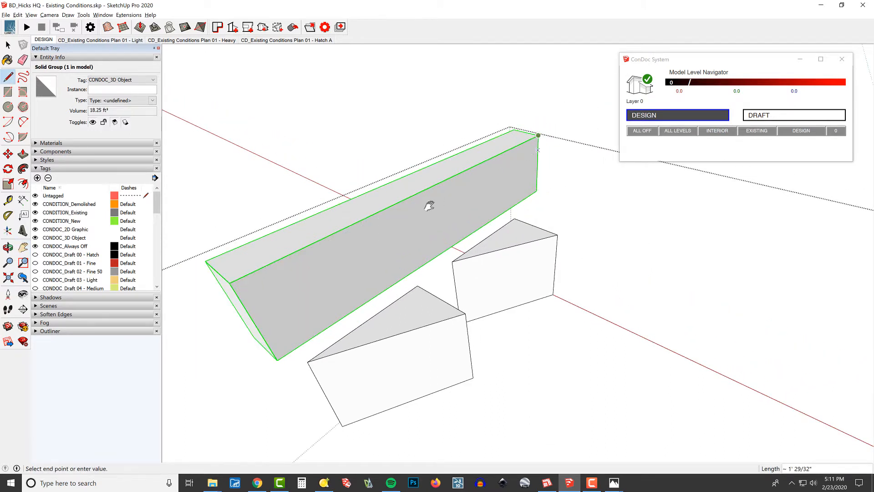
{"action": "middle_click_drag", "start_coordinate": [429, 203], "coordinate": [462, 199], "text": "shift"}
{"action": "key", "text": "space"}
{"action": "left_click", "coordinate": [463, 184]}
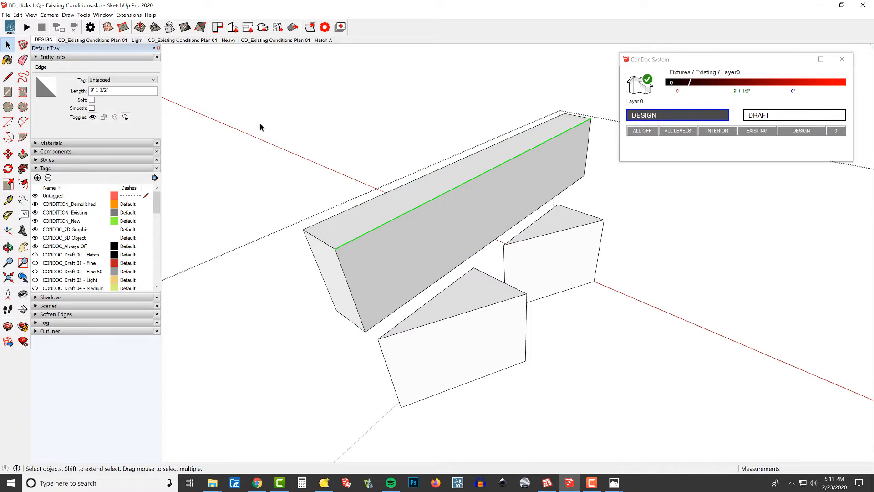
Try tagging the solid line as CONDOC_2D Graphic and undo the tag change.
{"action": "left_click", "coordinate": [110, 80]}
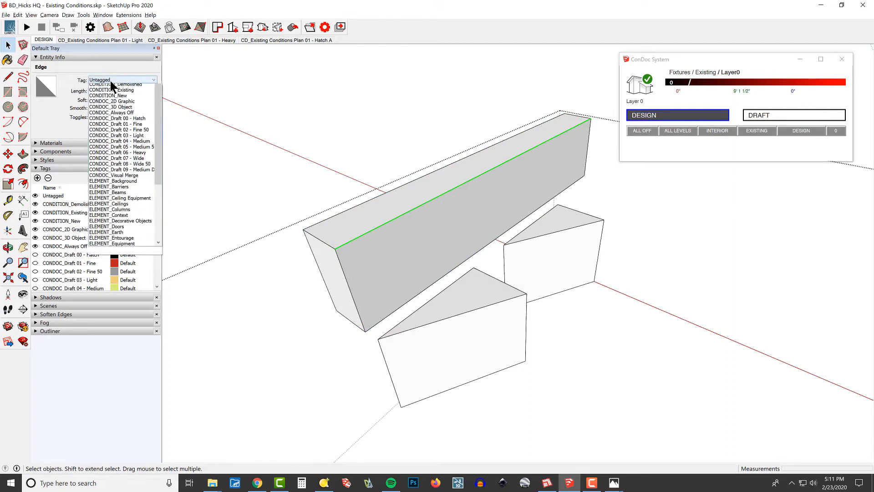
{"action": "left_click", "coordinate": [130, 107]}
{"action": "scroll", "coordinate": [430, 215], "scroll_direction": "up", "scroll_amount": 2}
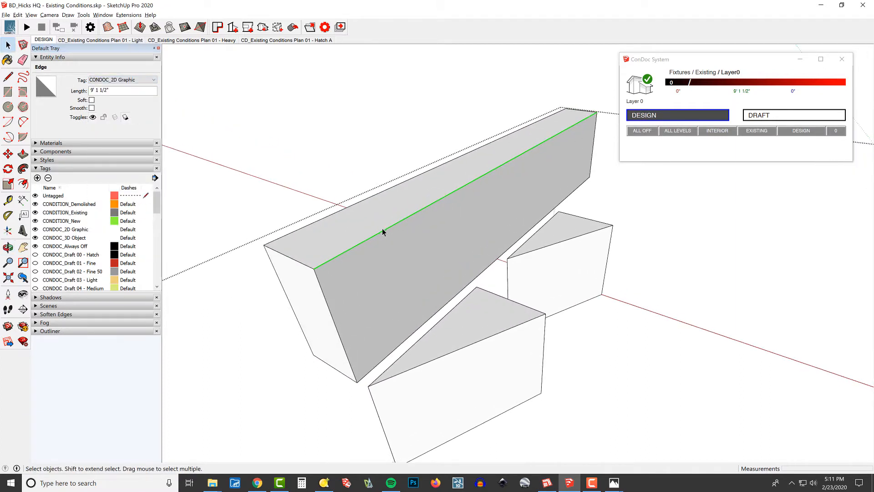
{"action": "key", "text": "ctrl+z"}
{"action": "scroll", "coordinate": [396, 228], "scroll_direction": "up", "scroll_amount": 1}
{"action": "scroll", "coordinate": [410, 219], "scroll_direction": "down", "scroll_amount": 2}
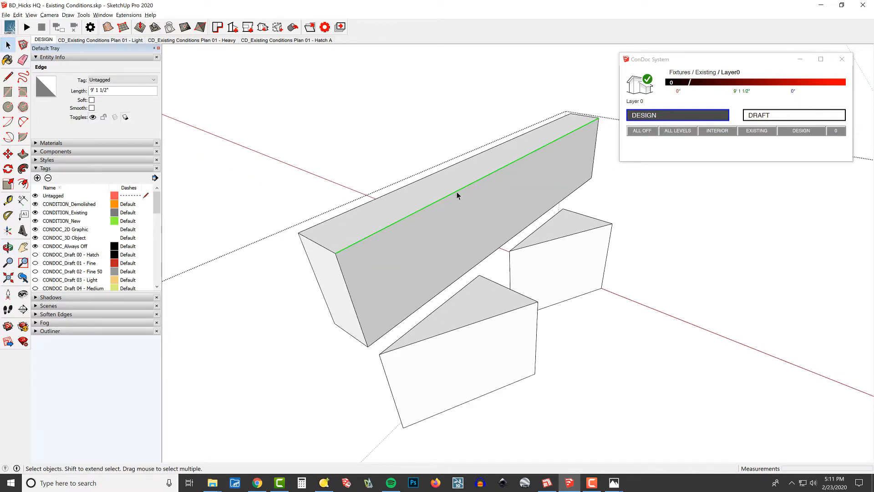
Convert the selected line into a dashed line using the ------ pattern and a 3" dash length.
{"action": "left_click", "coordinate": [66, 15]}
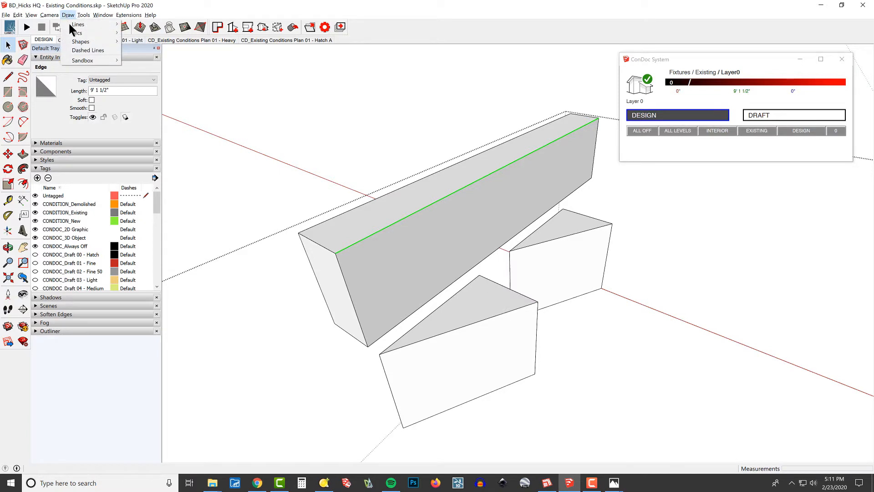
{"action": "left_click", "coordinate": [87, 51]}
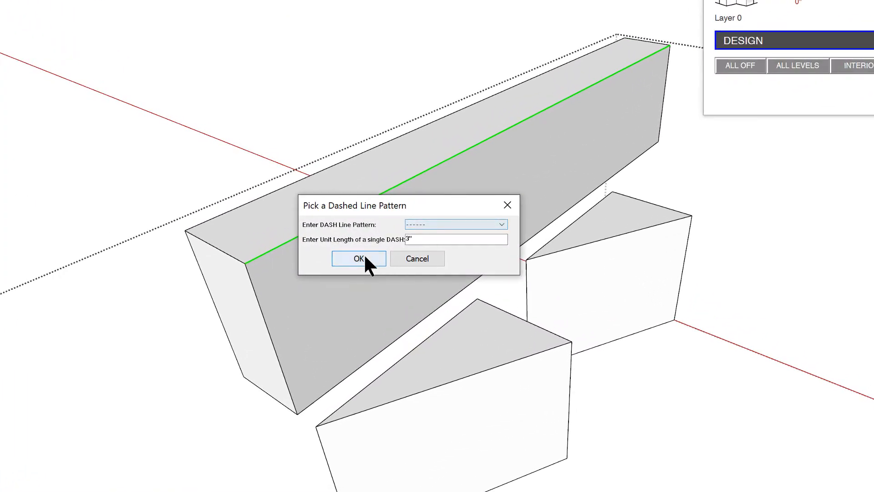
{"action": "left_click", "coordinate": [360, 259]}
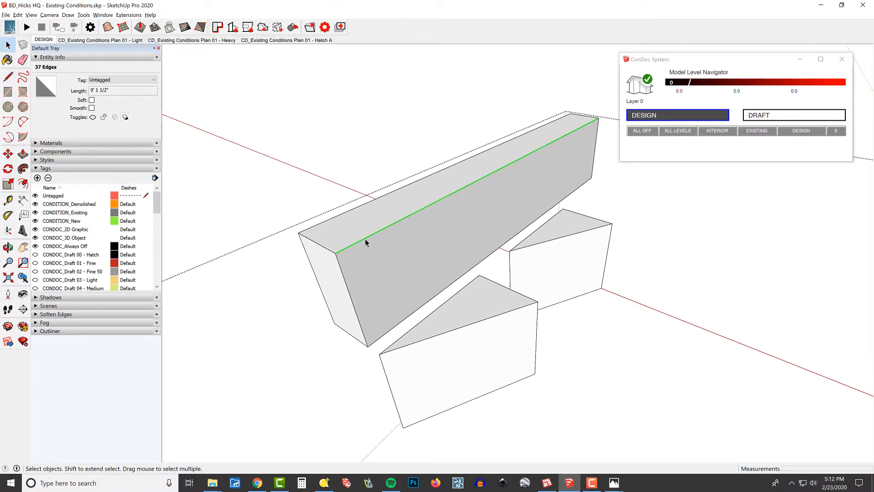
Select the dashed line group on the cabinet's top front edge and tag it CONDOC_2D Graphic.
{"action": "scroll", "coordinate": [365, 239], "scroll_direction": "up", "scroll_amount": 2}
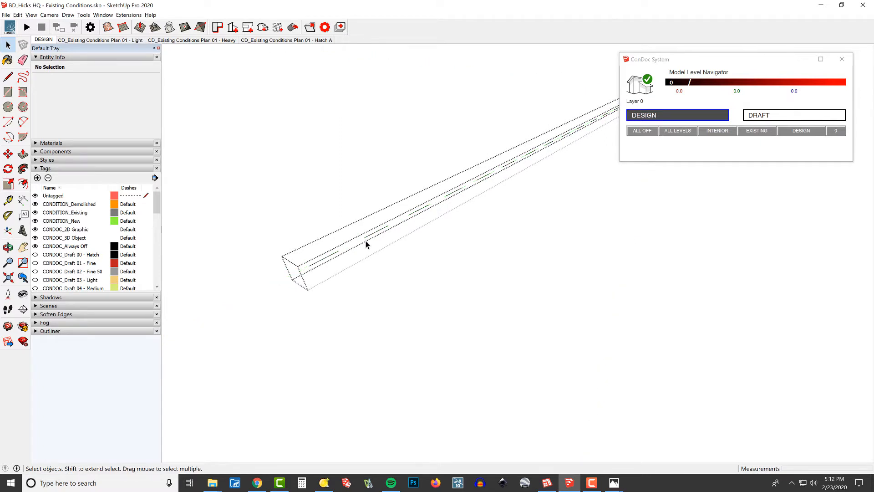
{"action": "scroll", "coordinate": [365, 242], "scroll_direction": "down", "scroll_amount": 2}
{"action": "middle_click_drag", "start_coordinate": [365, 242], "coordinate": [340, 265]}
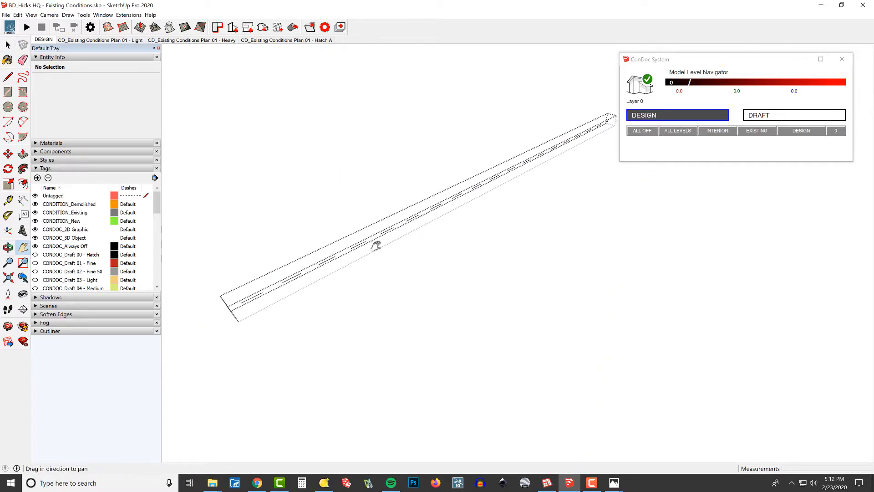
{"action": "left_click_drag", "start_coordinate": [299, 269], "coordinate": [294, 275]}
{"action": "key", "text": "space"}
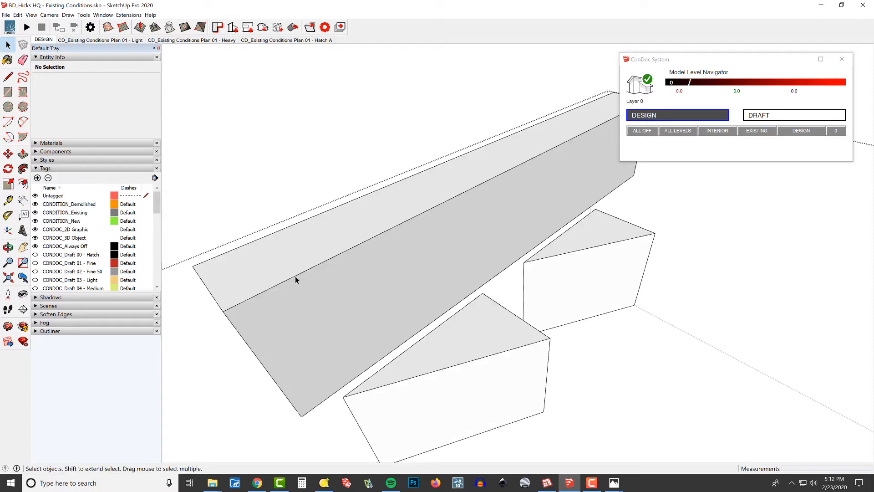
{"action": "left_click", "coordinate": [294, 275]}
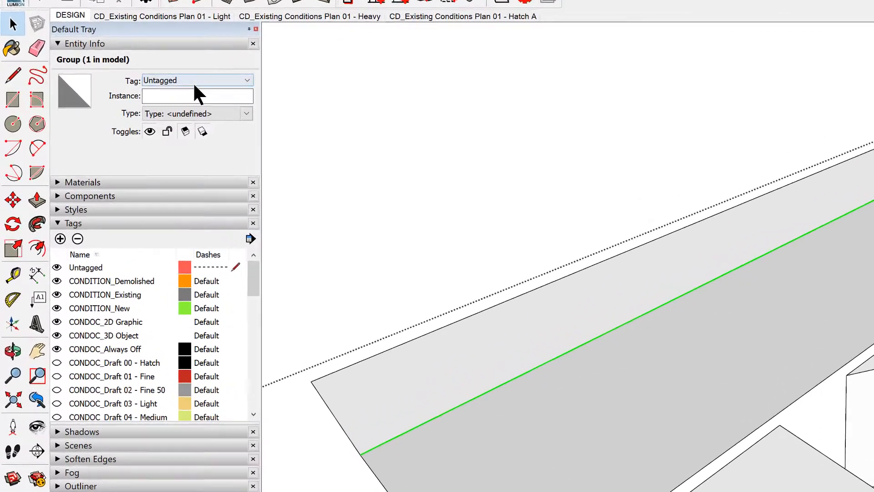
{"action": "left_click", "coordinate": [120, 81]}
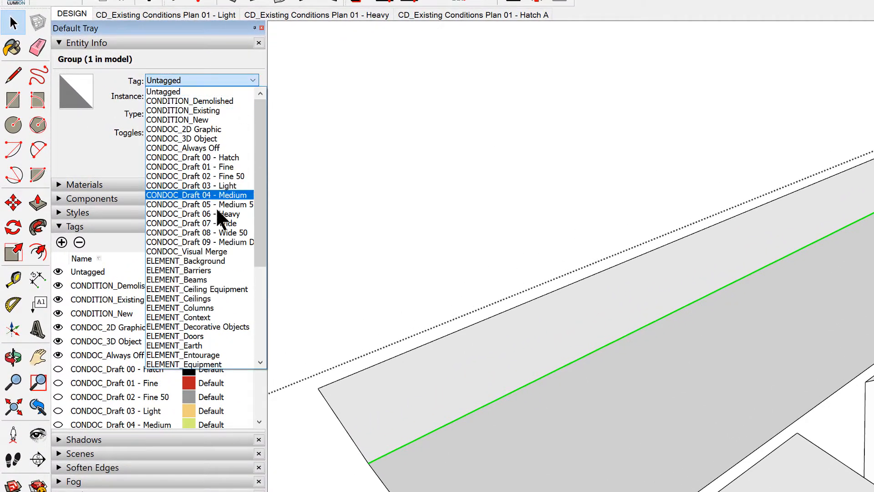
{"action": "left_click", "coordinate": [225, 129]}
Exit the nested group editing and return to the full building model.
{"action": "middle_click_drag", "start_coordinate": [660, 314], "coordinate": [717, 312]}
{"action": "scroll", "coordinate": [721, 312], "scroll_direction": "down", "scroll_amount": 2}
{"action": "key", "text": "Escape"}
{"action": "key", "text": "Escape"}
{"action": "scroll", "coordinate": [759, 302], "scroll_direction": "down", "scroll_amount": 2}
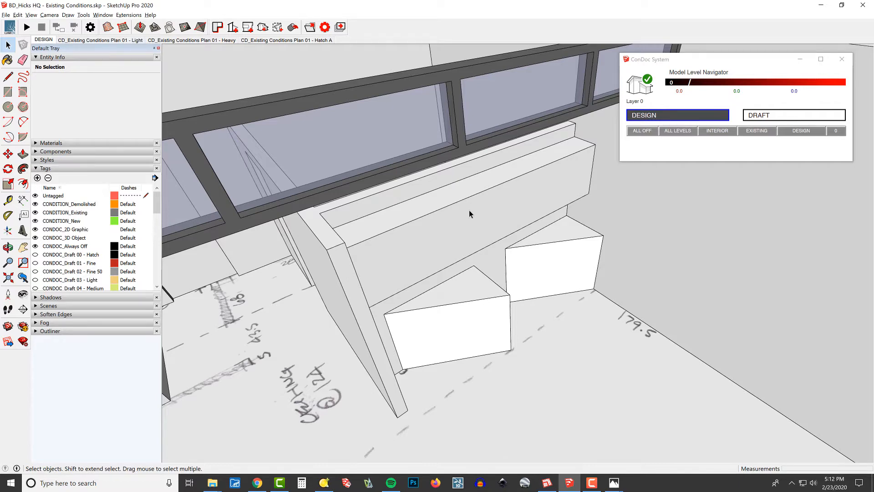
Switch to LayOut and update the out-of-date BD_Hicks SketchUp model reference in the document setup.
{"action": "key", "text": "alt+Tab"}
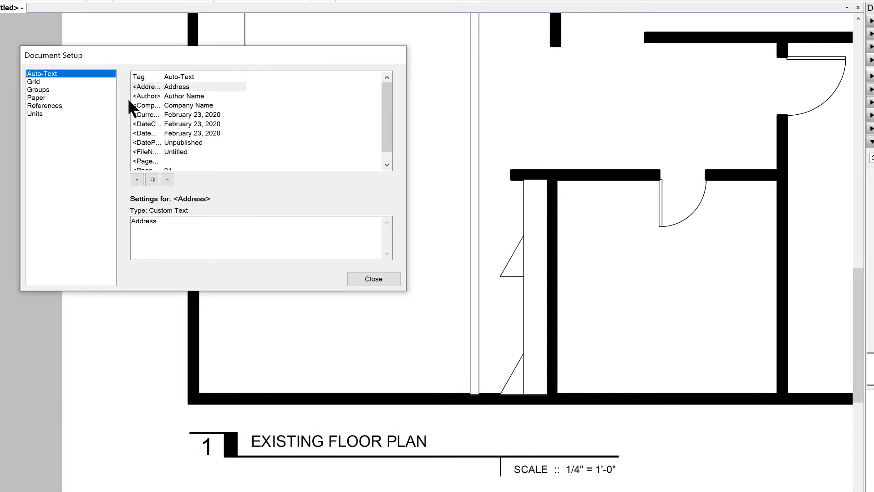
{"action": "left_click", "coordinate": [113, 104]}
{"action": "left_click", "coordinate": [85, 105]}
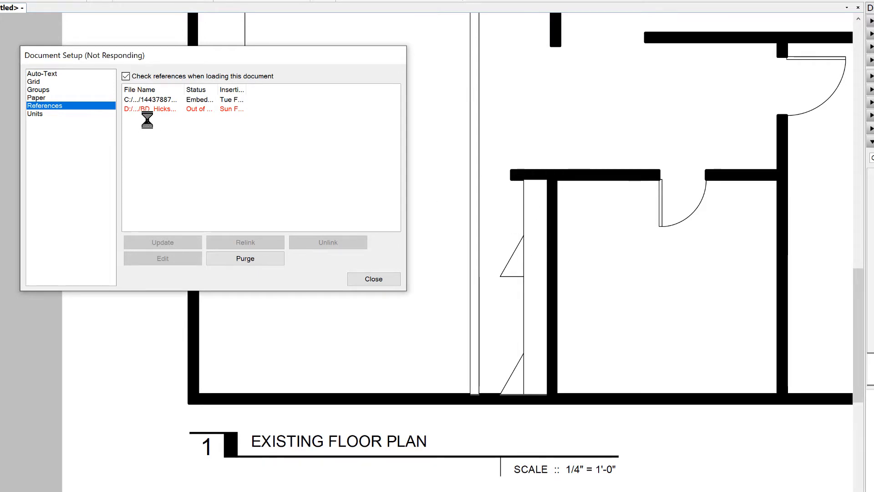
{"action": "left_click", "coordinate": [182, 109]}
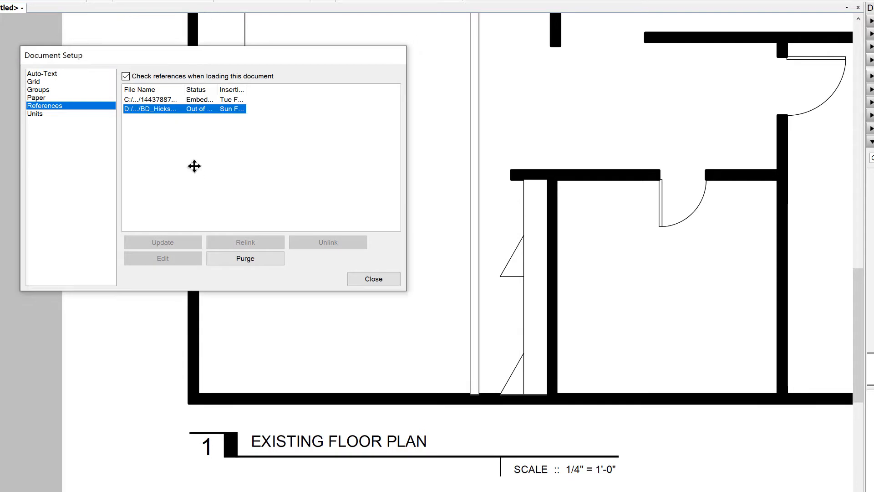
{"action": "left_click", "coordinate": [170, 244]}
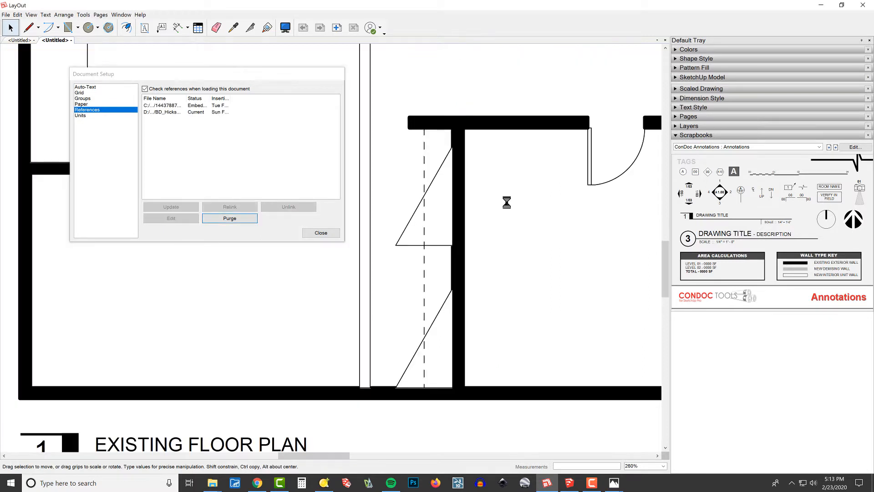
{"action": "left_click", "coordinate": [321, 232]}
Examine the existing floor plan, checking the dashed upper cabinet line and the long parallel lines through the large room.
{"action": "scroll", "coordinate": [480, 179], "scroll_direction": "down", "scroll_amount": 4}
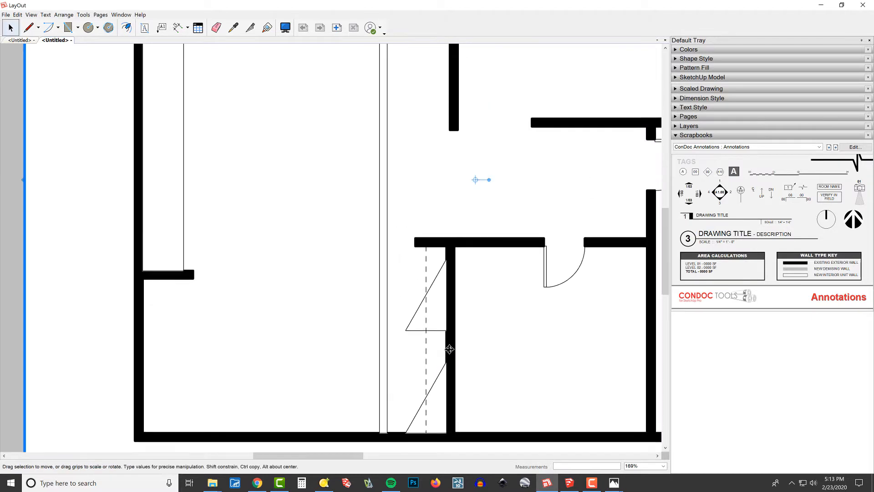
{"action": "scroll", "coordinate": [432, 284], "scroll_direction": "down", "scroll_amount": 3}
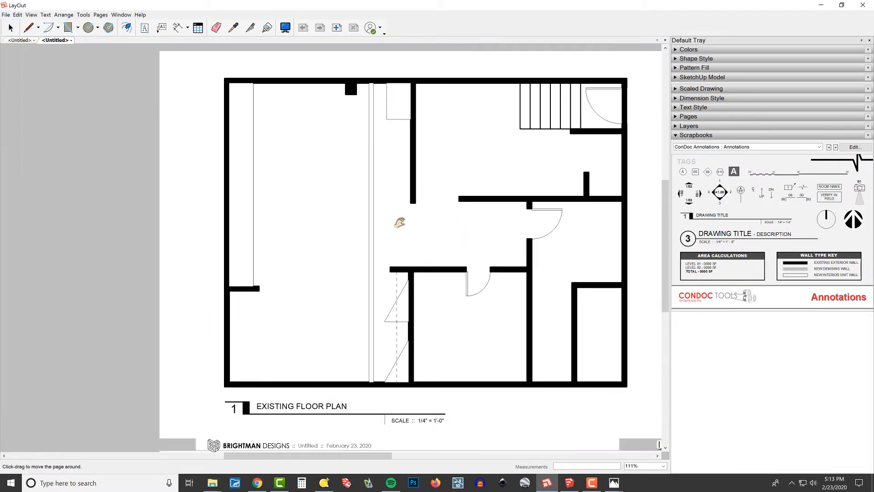
{"action": "scroll", "coordinate": [386, 255], "scroll_direction": "up", "scroll_amount": 1}
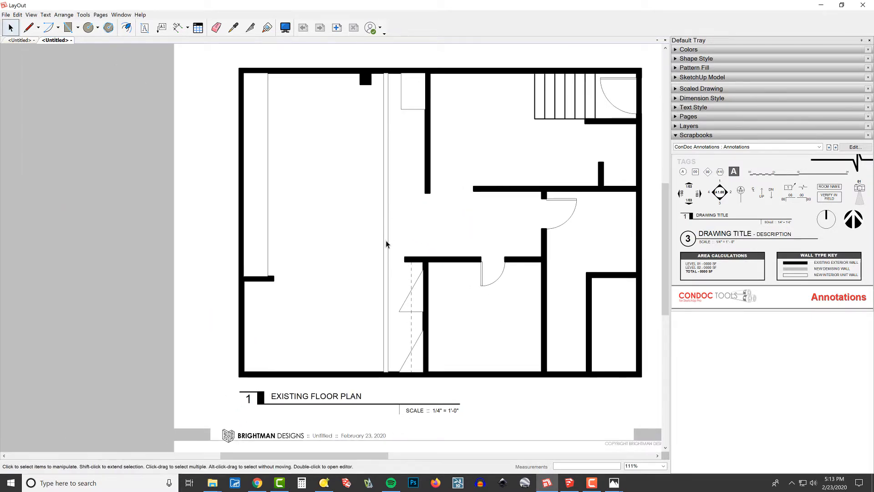
{"action": "scroll", "coordinate": [389, 241], "scroll_direction": "up", "scroll_amount": 1}
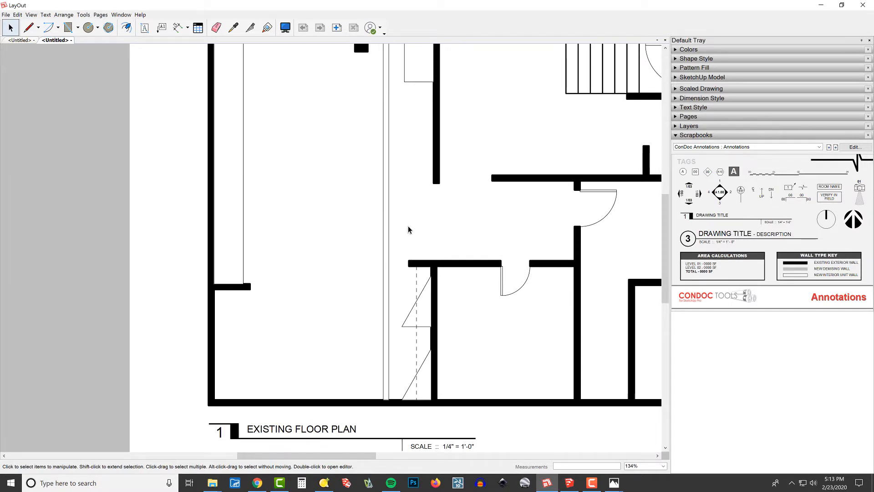
{"action": "scroll", "coordinate": [408, 230], "scroll_direction": "down", "scroll_amount": 2}
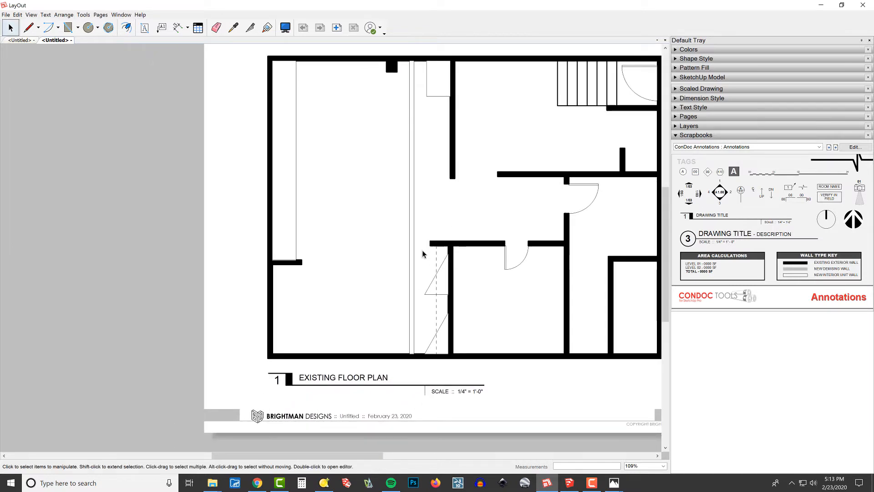
{"action": "scroll", "coordinate": [422, 254], "scroll_direction": "up", "scroll_amount": 1}
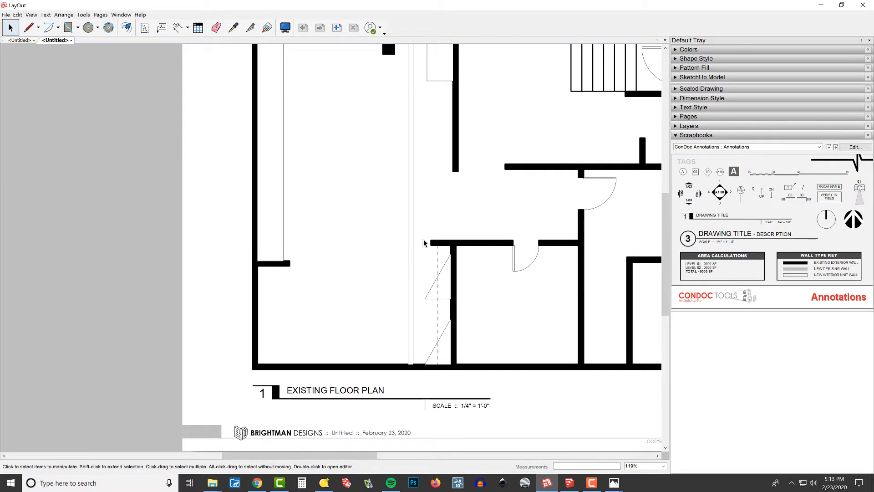
{"action": "scroll", "coordinate": [423, 243], "scroll_direction": "down", "scroll_amount": 2}
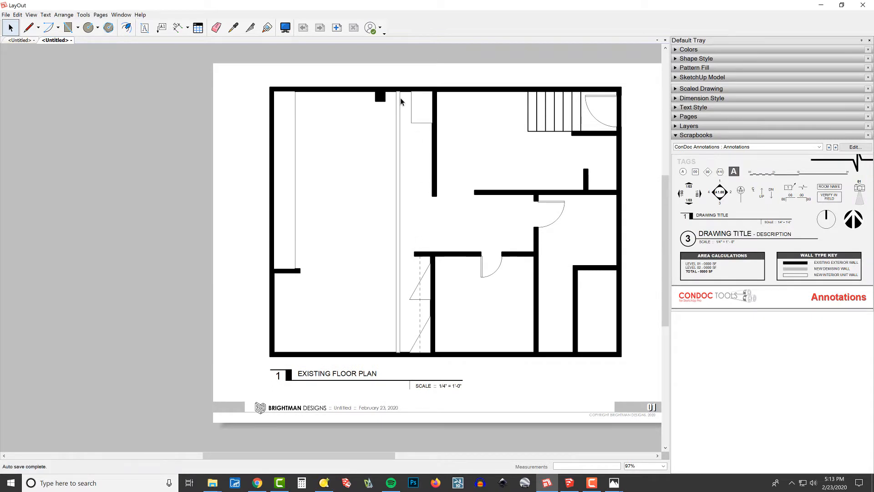
{"action": "scroll", "coordinate": [400, 97], "scroll_direction": "up", "scroll_amount": 5}
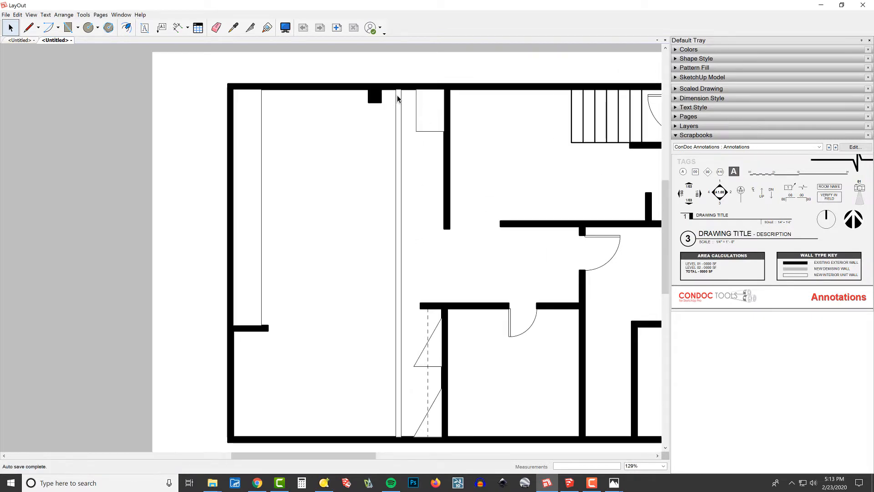
{"action": "scroll", "coordinate": [402, 97], "scroll_direction": "down", "scroll_amount": 4}
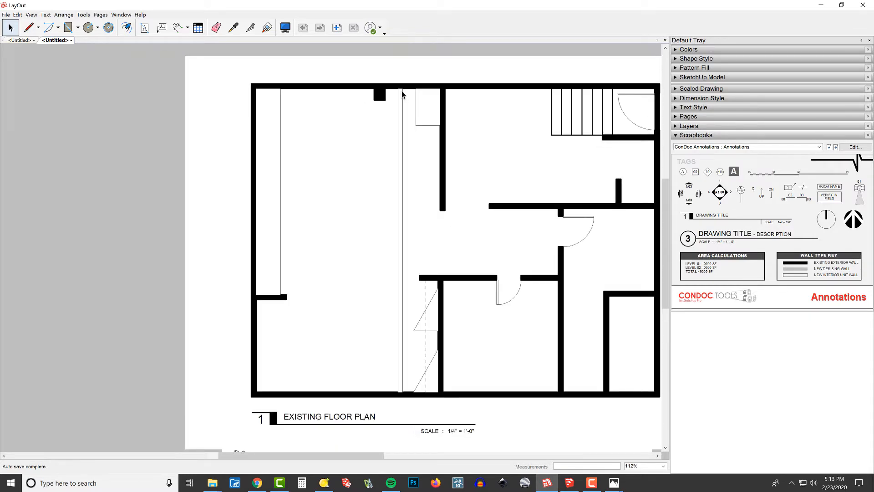
Switch to SketchUp, open the overhead window strip's group and place a horizontal section plane through the windows.
{"action": "key", "text": "alt+Tab"}
{"action": "middle_click_drag", "start_coordinate": [492, 217], "coordinate": [529, 171]}
{"action": "scroll", "coordinate": [499, 207], "scroll_direction": "down", "scroll_amount": 3}
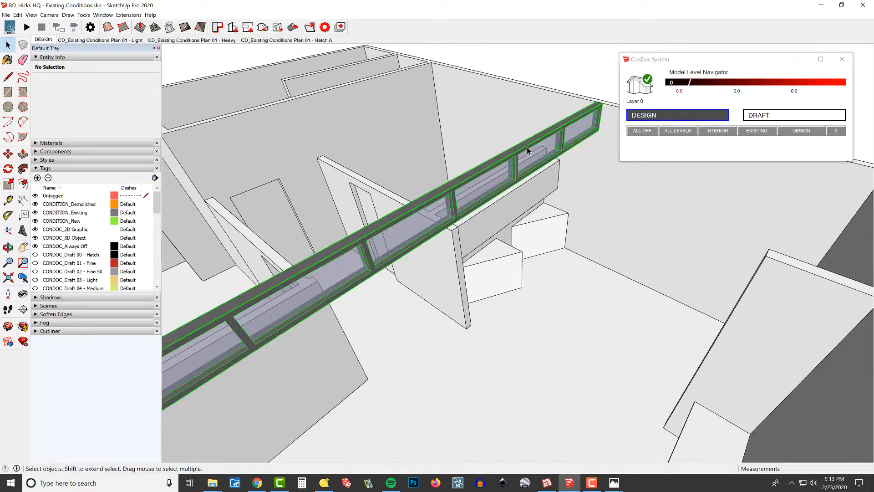
{"action": "double_click", "coordinate": [527, 152]}
{"action": "middle_click_drag", "start_coordinate": [355, 288], "coordinate": [434, 264]}
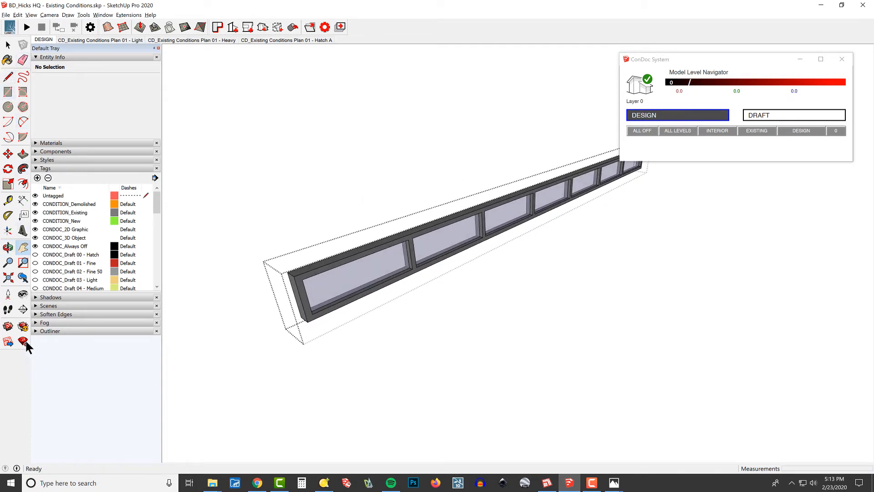
{"action": "left_click", "coordinate": [22, 312]}
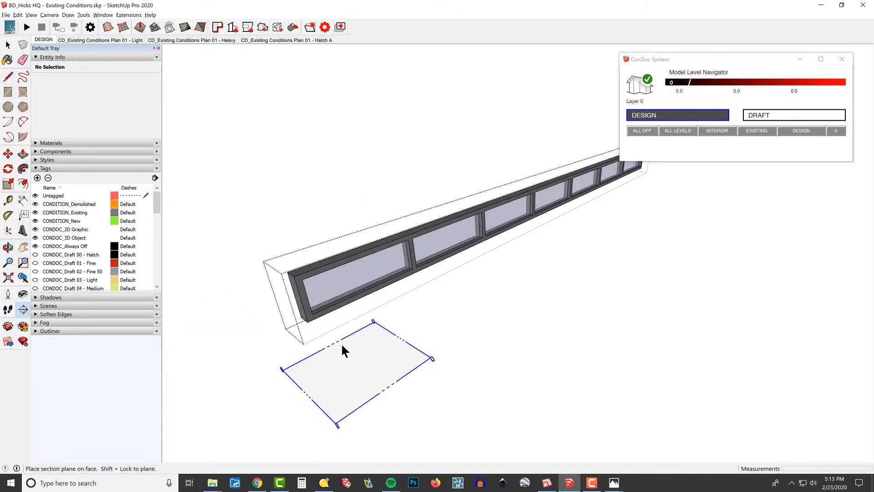
{"action": "left_click", "coordinate": [308, 297]}
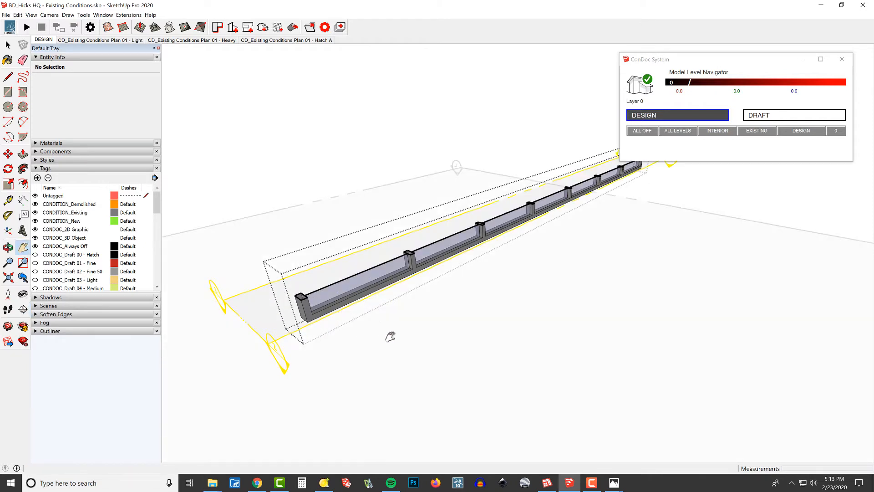
Create a group from the section plane's slice through the windows and erase the section plane.
{"action": "right_click", "coordinate": [398, 334]}
{"action": "right_click", "coordinate": [248, 305]}
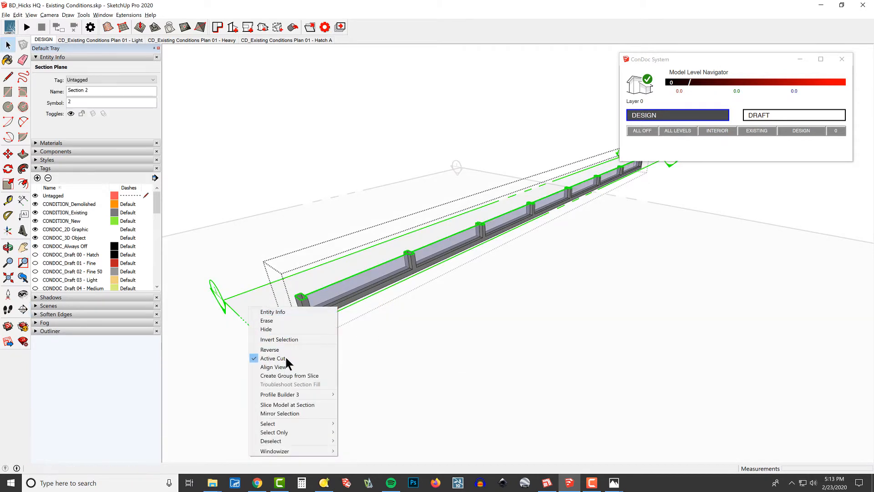
{"action": "left_click", "coordinate": [293, 375]}
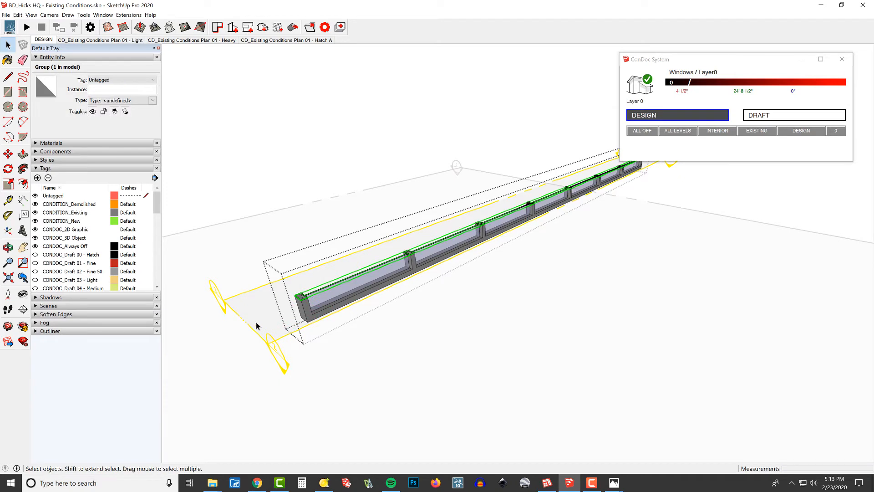
{"action": "key", "text": "Delete"}
Move the slice group straight up about 1' 9" so it sits above the window strip.
{"action": "scroll", "coordinate": [314, 296], "scroll_direction": "up", "scroll_amount": 2}
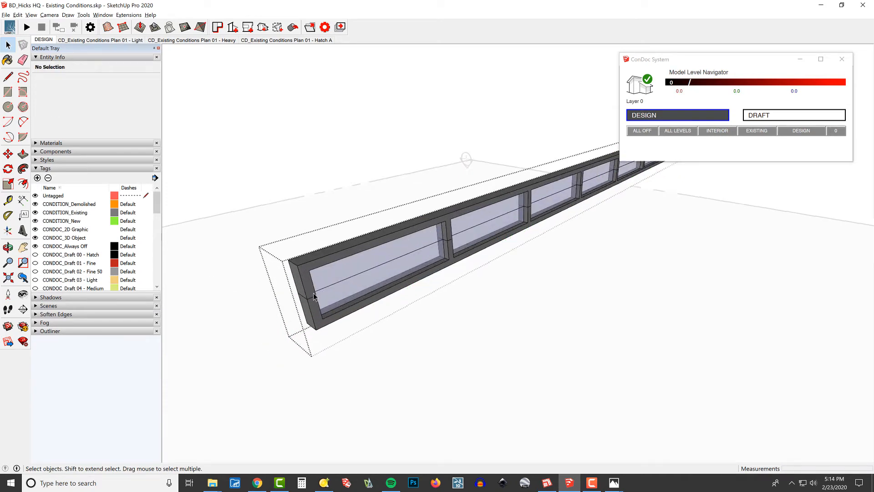
{"action": "left_click", "coordinate": [324, 289]}
{"action": "key", "text": "m"}
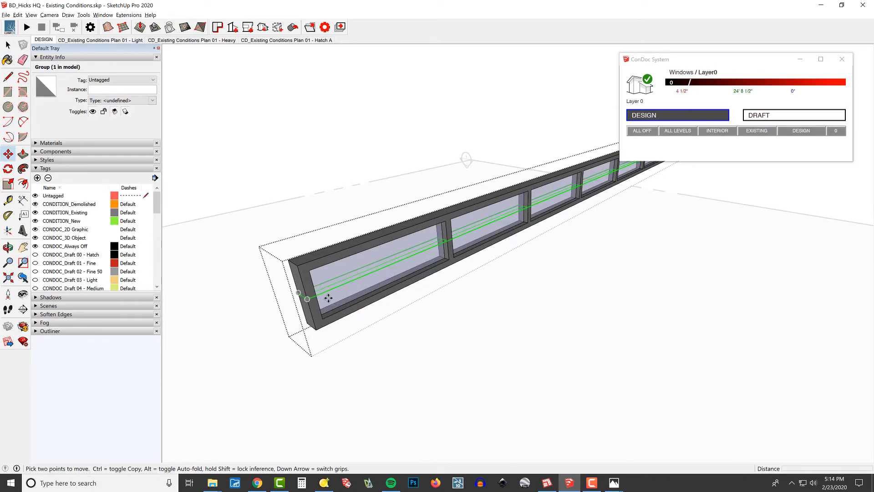
{"action": "left_click", "coordinate": [328, 297]}
{"action": "left_click", "coordinate": [343, 215]}
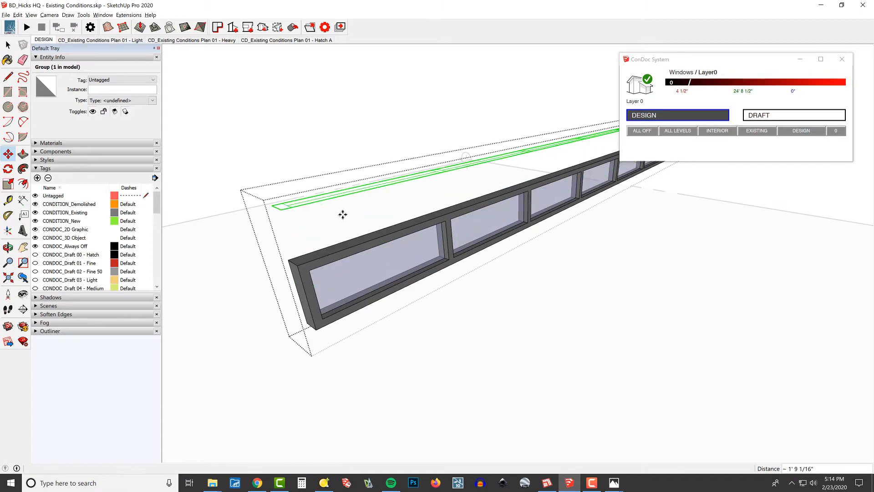
{"action": "middle_click_drag", "start_coordinate": [343, 215], "coordinate": [357, 303]}
{"action": "key", "text": "h"}
{"action": "scroll", "coordinate": [342, 385], "scroll_direction": "up", "scroll_amount": 1}
{"action": "key", "text": "space"}
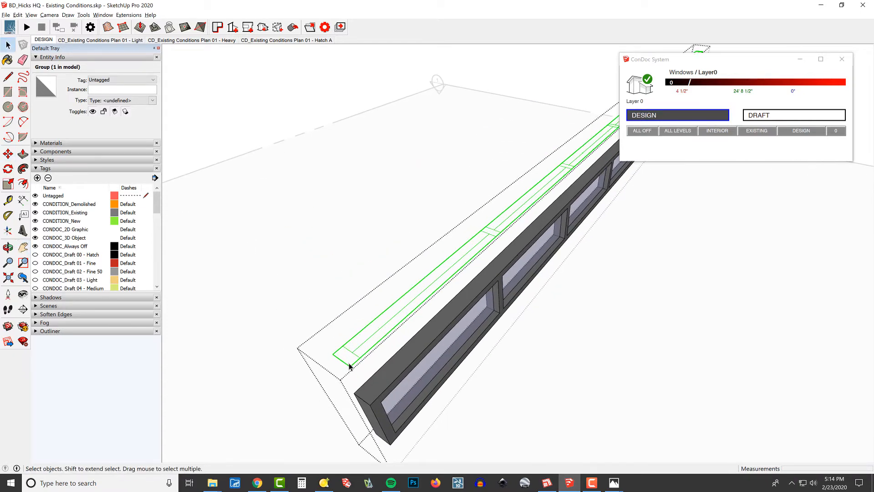
Leave the window group and draw a 4 1/2" by 24' 8 1/2" rectangle corner to corner over the raised slice outline.
{"action": "key", "text": "Escape"}
{"action": "left_click", "coordinate": [349, 358]}
{"action": "middle_click_drag", "start_coordinate": [349, 358], "coordinate": [428, 335]}
{"action": "key", "text": "r"}
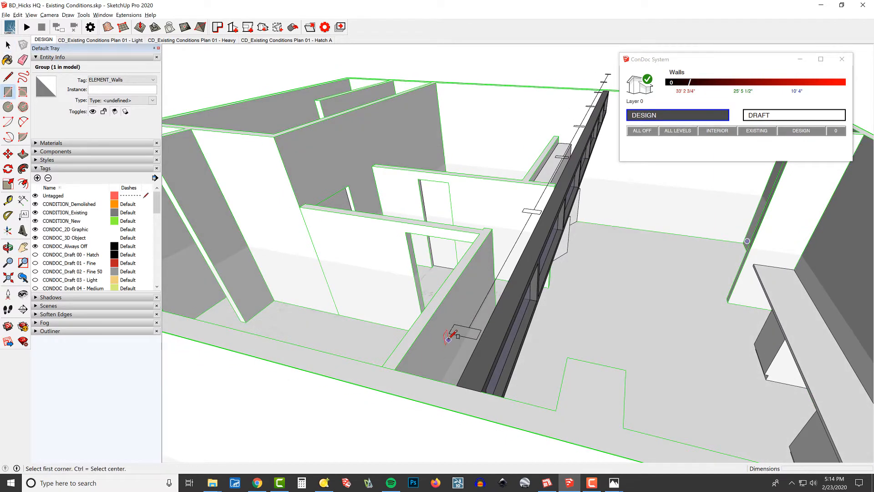
{"action": "left_click", "coordinate": [449, 334]}
{"action": "middle_click_drag", "start_coordinate": [541, 121], "coordinate": [476, 239], "text": "shift"}
{"action": "scroll", "coordinate": [549, 207], "scroll_direction": "up", "scroll_amount": 5}
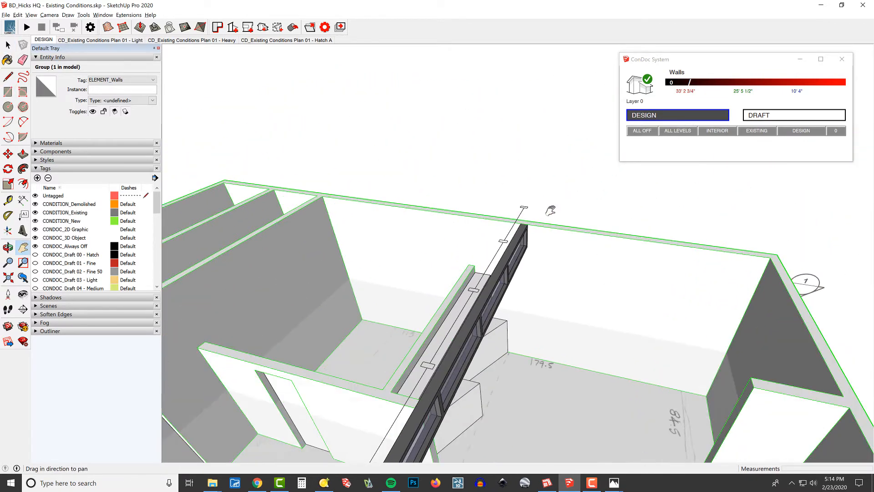
{"action": "left_click", "coordinate": [522, 201]}
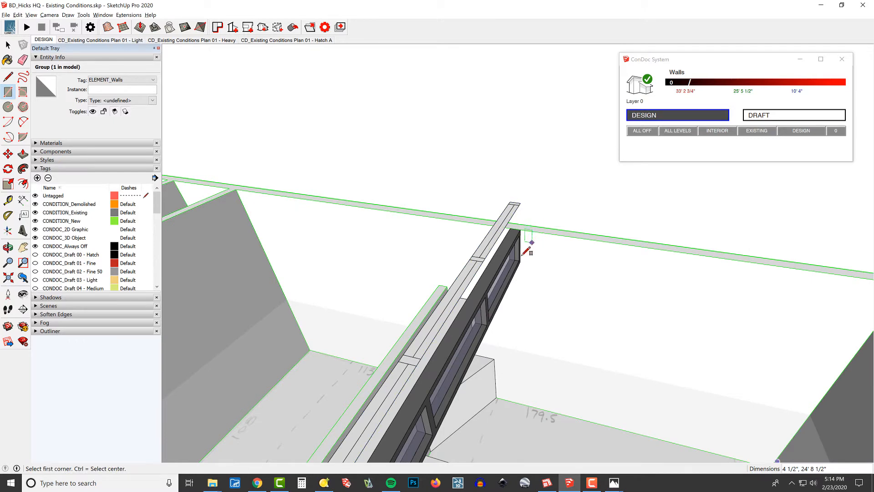
{"action": "key", "text": "space"}
Remove the loose rectangle from the main model and place its face inside the nested slice group.
{"action": "middle_click_drag", "start_coordinate": [508, 231], "coordinate": [460, 266]}
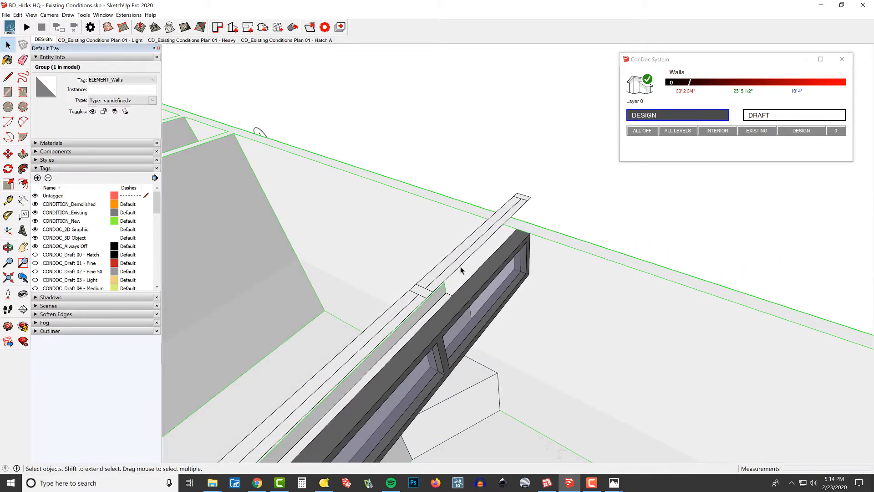
{"action": "double_click", "coordinate": [459, 261]}
{"action": "key", "text": "Escape"}
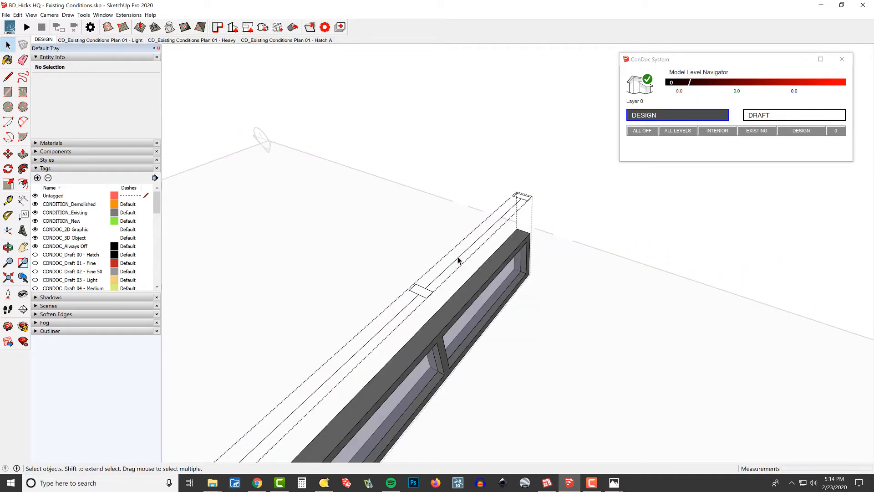
{"action": "key", "text": "Escape"}
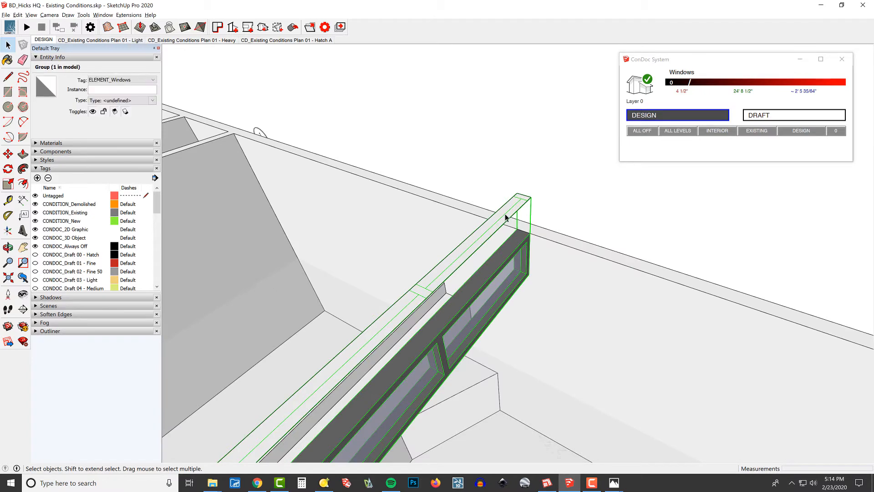
{"action": "scroll", "coordinate": [505, 217], "scroll_direction": "up", "scroll_amount": 2}
{"action": "left_click", "coordinate": [512, 198]}
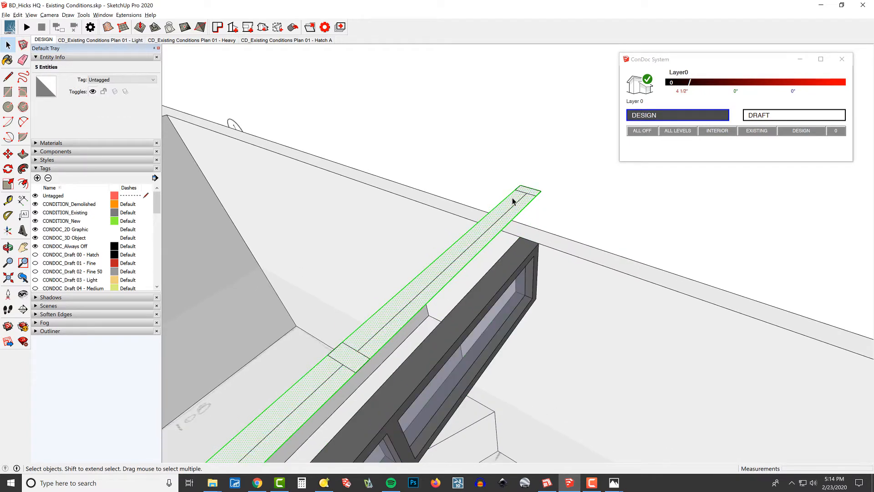
{"action": "key", "text": "Delete"}
{"action": "double_click", "coordinate": [516, 203]}
{"action": "double_click", "coordinate": [517, 203]}
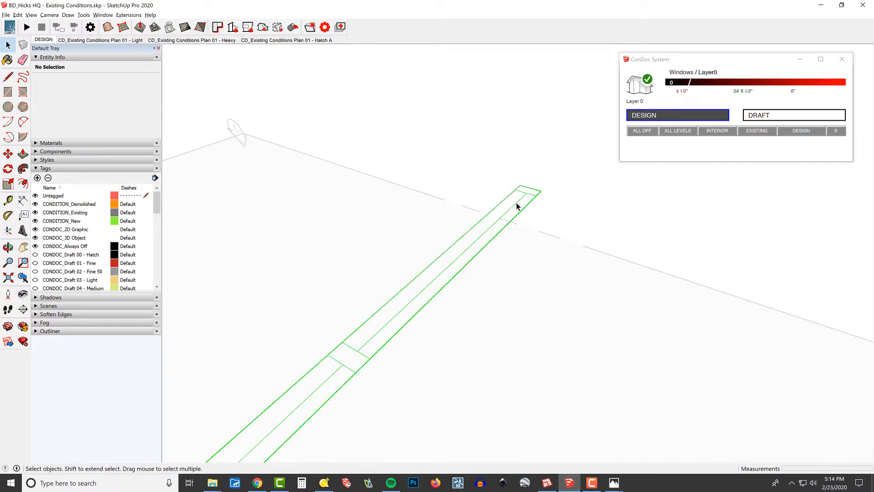
{"action": "key", "text": "ctrl+a"}
{"action": "key", "text": "shift+f"}
Convert all of the slice outline's edges to dashed lines with a 3" dash length and return to the full building model.
{"action": "key", "text": "ctrl+a"}
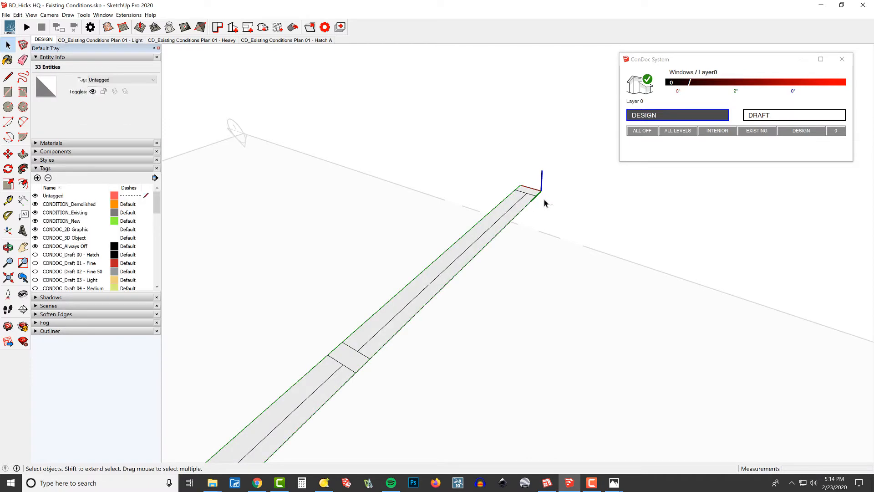
{"action": "left_click", "coordinate": [68, 16]}
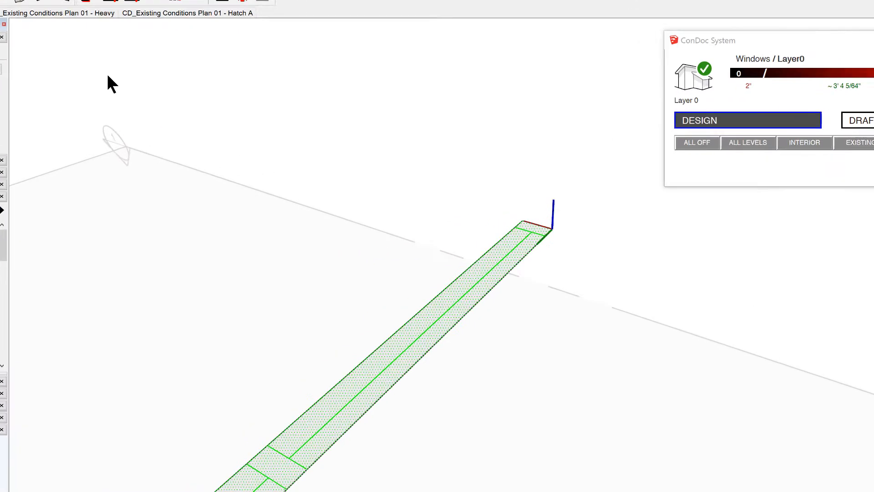
{"action": "left_click", "coordinate": [328, 373]}
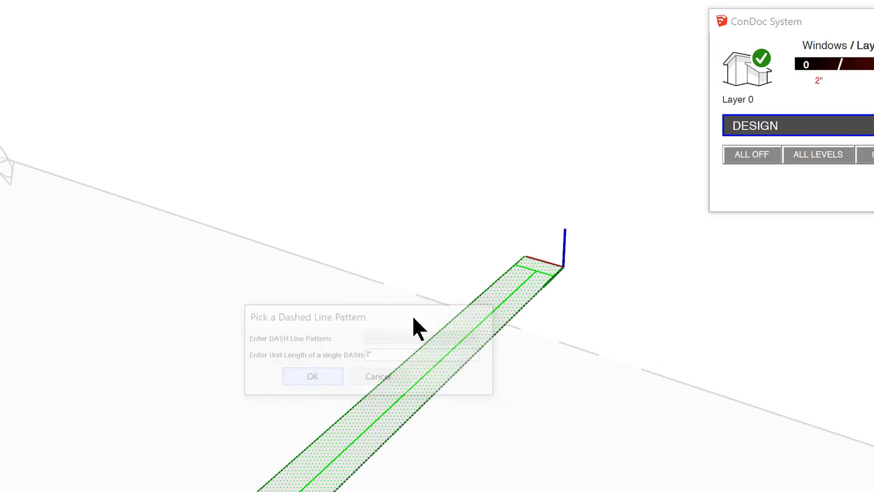
{"action": "middle_click_drag", "start_coordinate": [482, 316], "coordinate": [141, 264]}
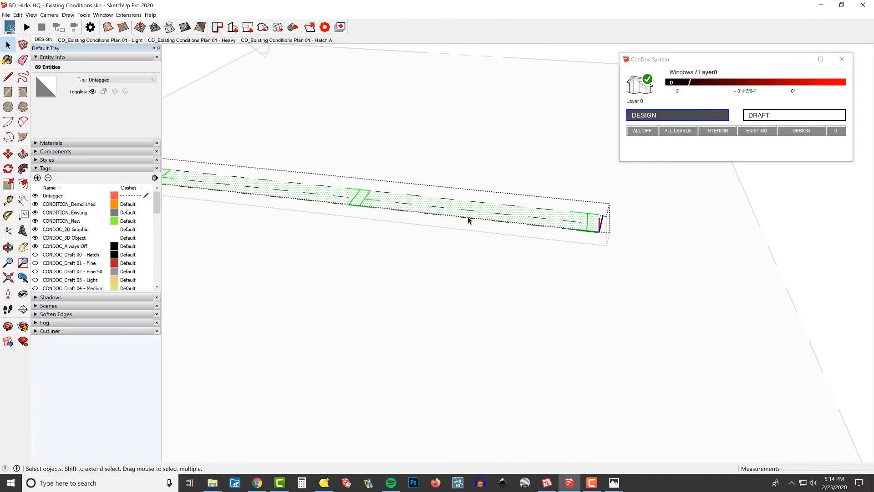
{"action": "left_click", "coordinate": [470, 218]}
{"action": "mouse_move", "coordinate": [555, 228]}
{"action": "middle_mouse_down"}
{"action": "mouse_move", "coordinate": [384, 192]}
{"action": "mouse_move", "coordinate": [389, 140]}
{"action": "mouse_move", "coordinate": [460, 244]}
{"action": "mouse_move", "coordinate": [399, 207]}
{"action": "mouse_move", "coordinate": [457, 266]}
{"action": "mouse_move", "coordinate": [461, 249]}
{"action": "middle_mouse_up"}
{"action": "scroll", "coordinate": [458, 225], "scroll_direction": "down", "scroll_amount": 3}
{"action": "middle_click_drag", "start_coordinate": [532, 227], "coordinate": [637, 242]}
{"action": "middle_click_drag", "start_coordinate": [637, 241], "coordinate": [646, 205], "text": "shift"}
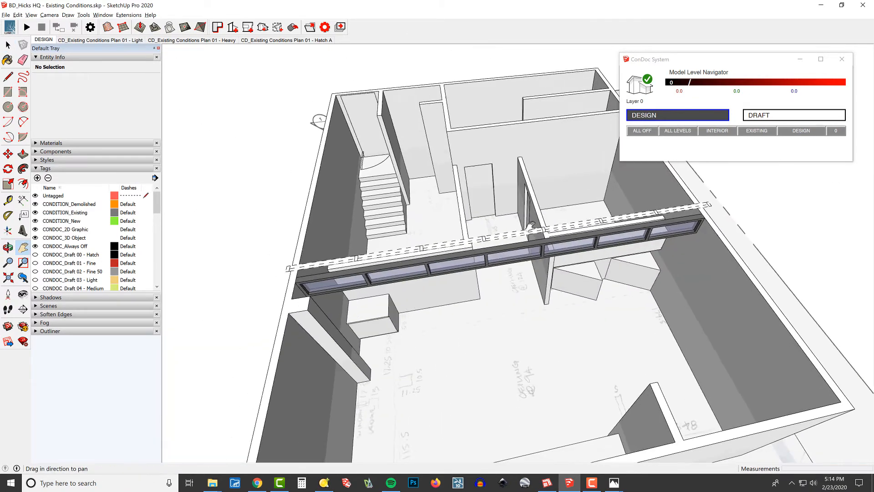
{"action": "middle_click_drag", "start_coordinate": [501, 241], "coordinate": [542, 234]}
{"action": "middle_click_drag", "start_coordinate": [542, 235], "coordinate": [558, 226], "text": "shift"}
Open the Windows group and cut the raised dashed slice group out of it.
{"action": "scroll", "coordinate": [548, 210], "scroll_direction": "up", "scroll_amount": 3}
{"action": "double_click", "coordinate": [548, 207]}
{"action": "double_click", "coordinate": [548, 207]}
{"action": "key", "text": "Escape"}
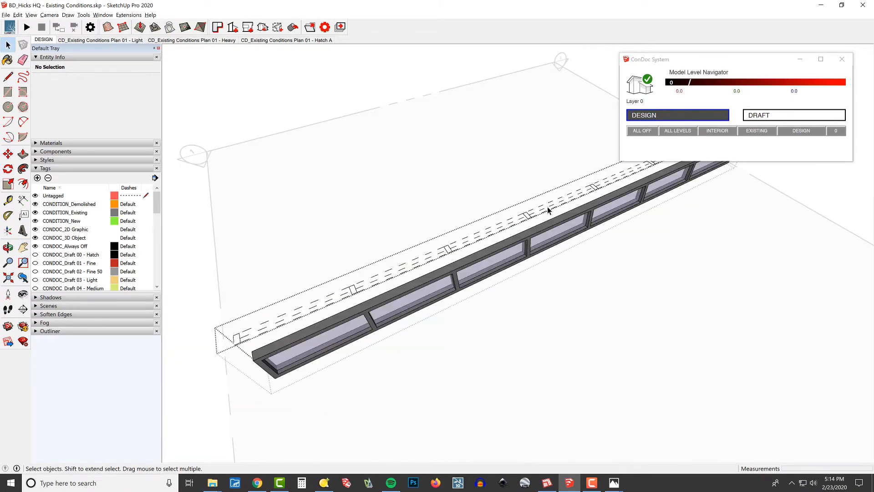
{"action": "left_click", "coordinate": [547, 208]}
{"action": "middle_click_drag", "start_coordinate": [481, 250], "coordinate": [428, 220]}
{"action": "left_click", "coordinate": [516, 207]}
{"action": "left_click", "coordinate": [425, 211]}
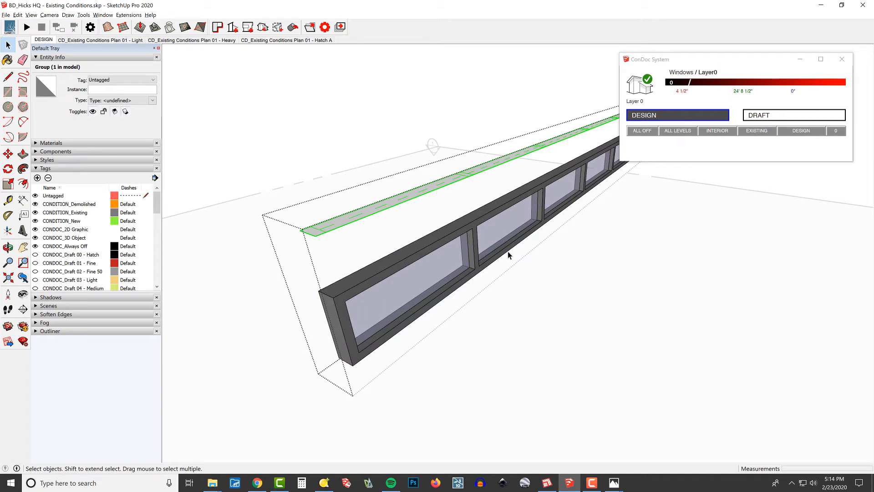
{"action": "left_click", "coordinate": [453, 242]}
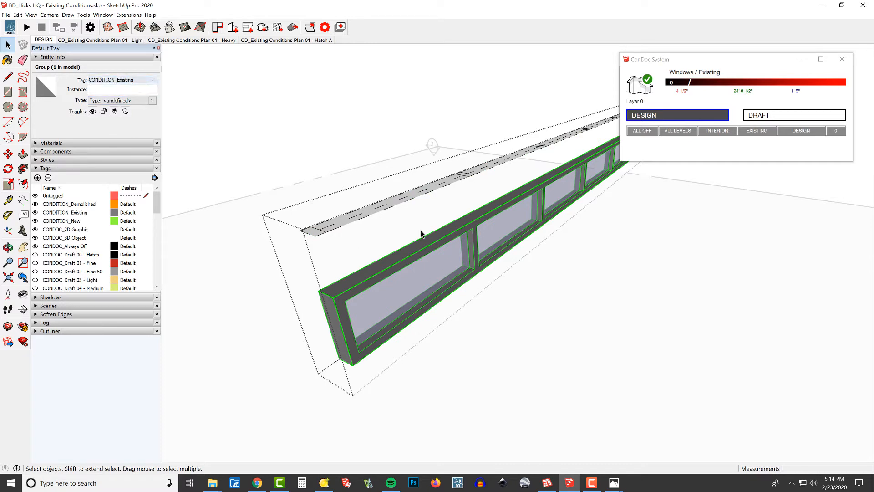
{"action": "left_click", "coordinate": [436, 191]}
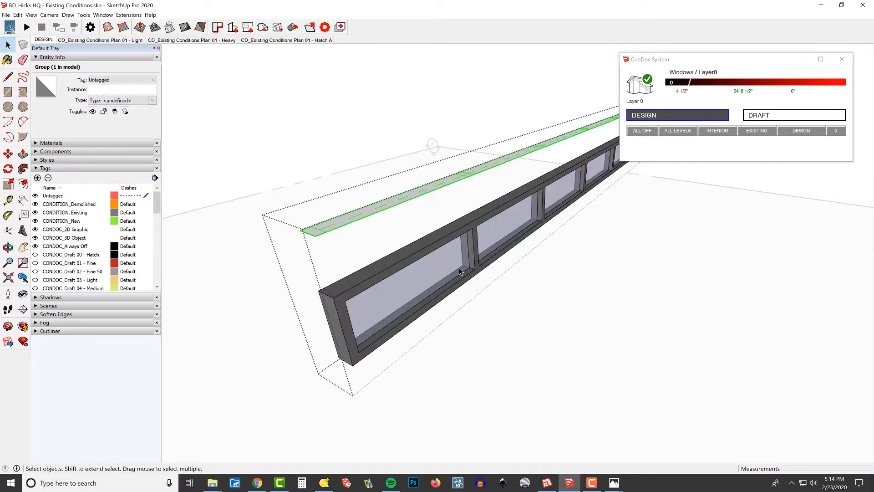
{"action": "key", "text": "Delete"}
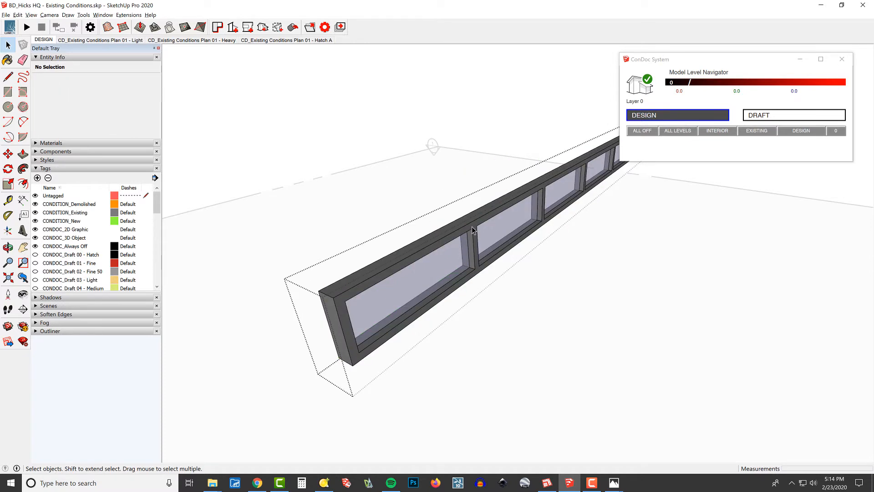
Inside the nested CONDITION_Existing group, group all of the window geometry and tag it CONDOC_3D Object.
{"action": "left_click", "coordinate": [472, 230]}
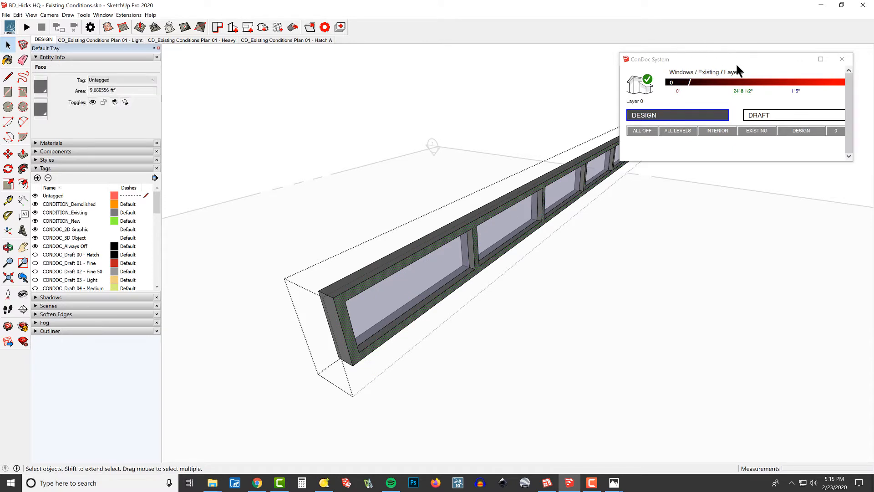
{"action": "triple_click", "coordinate": [546, 191]}
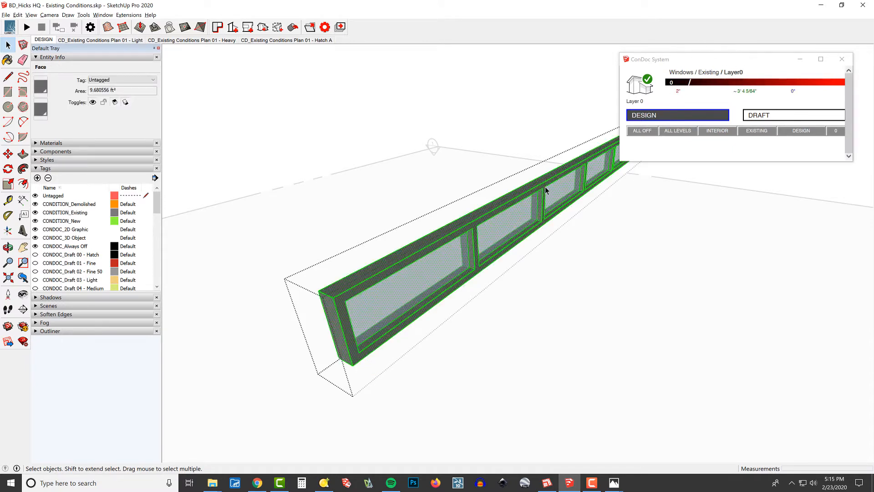
{"action": "key", "text": "ctrl+g"}
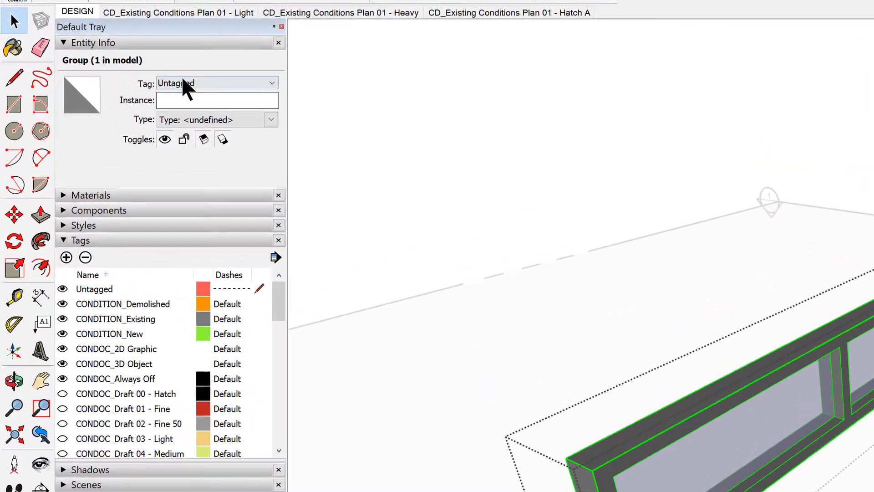
{"action": "left_click", "coordinate": [118, 81]}
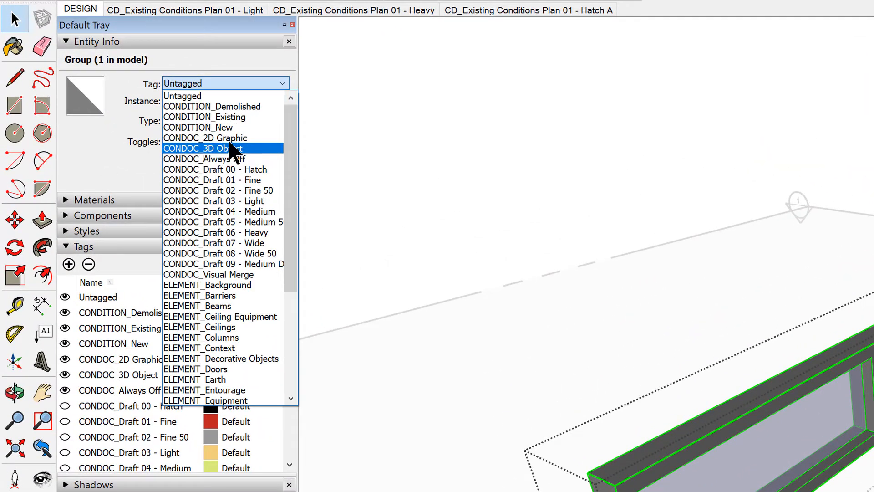
{"action": "left_click", "coordinate": [232, 149]}
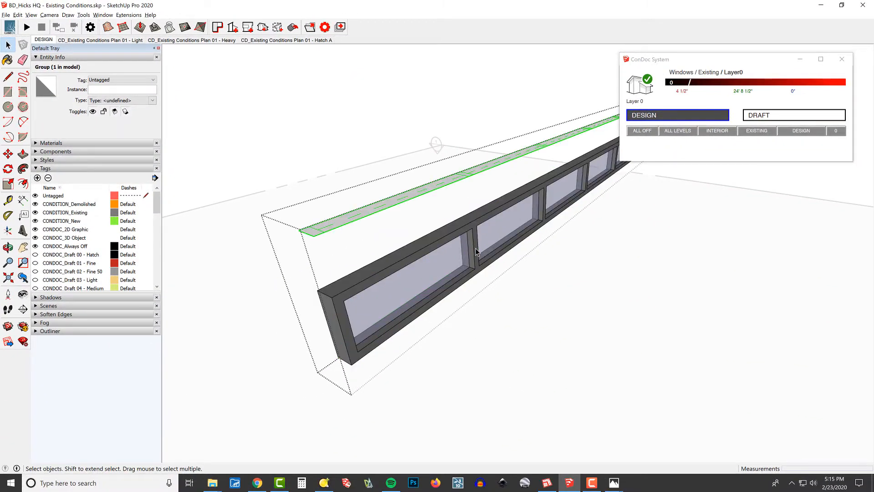
Place the dashed slice group back above the windows inside the Existing group and tag it CONDOC_2D Graphic.
{"action": "left_click", "coordinate": [130, 81]}
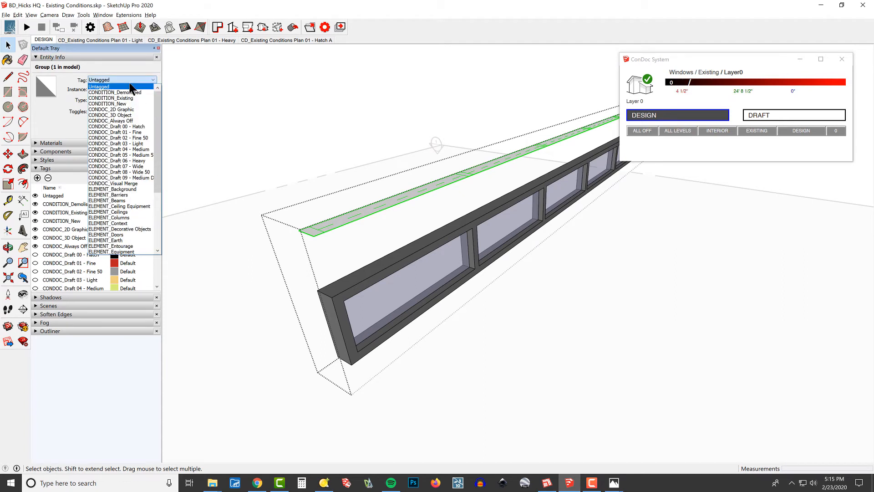
{"action": "left_click", "coordinate": [125, 110]}
{"action": "middle_click_drag", "start_coordinate": [429, 257], "coordinate": [467, 249]}
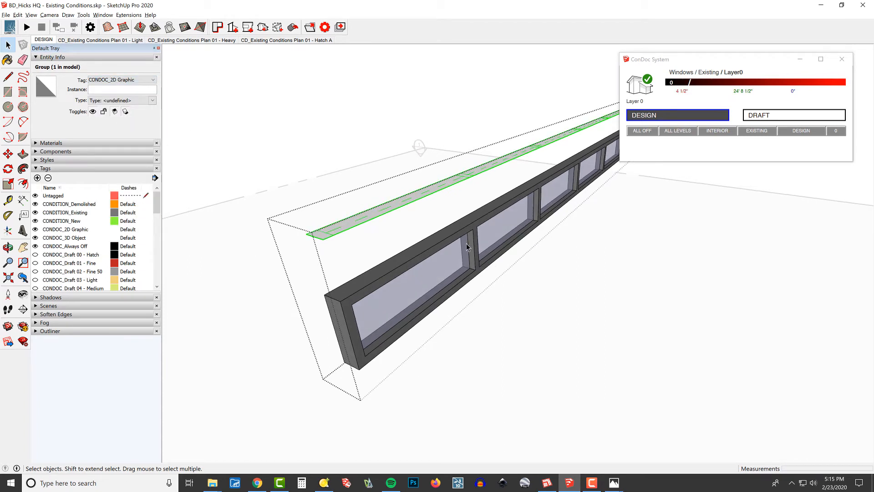
Move the dashed slice graphic straight down into the middle of the high window strip and close the nested groups.
{"action": "key", "text": "m"}
{"action": "left_click", "coordinate": [456, 176]}
{"action": "key", "text": "Up"}
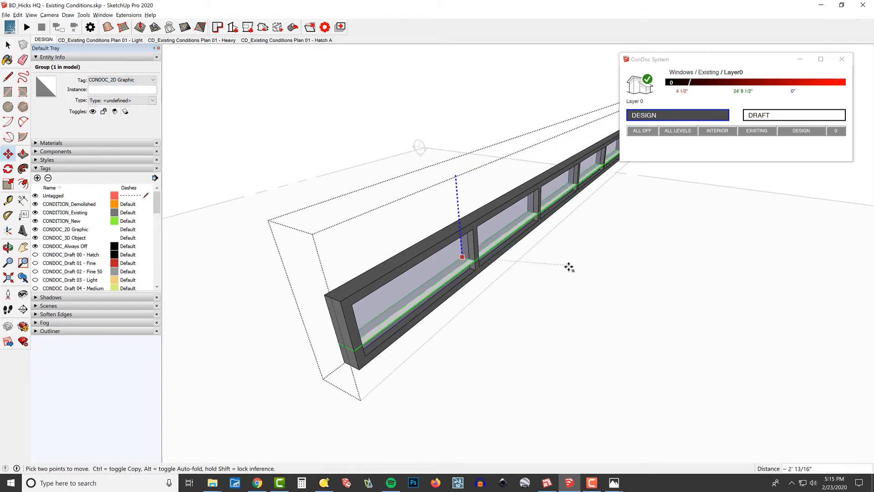
{"action": "left_click", "coordinate": [569, 255]}
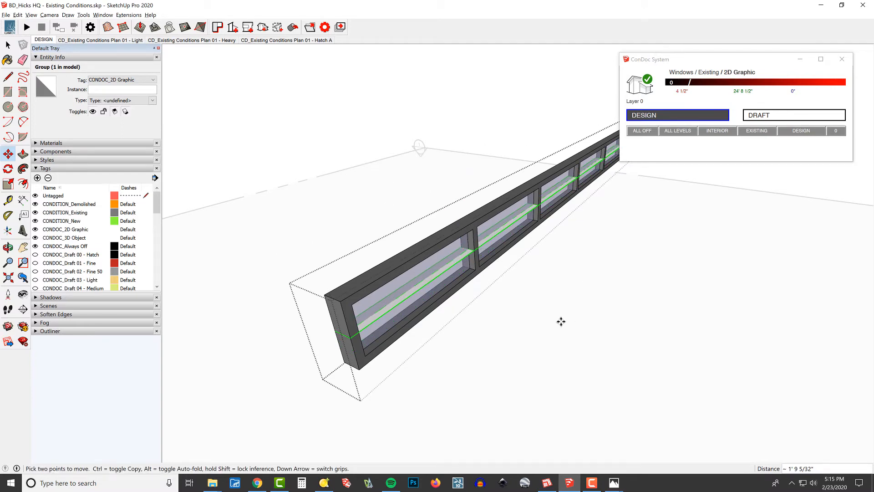
{"action": "key", "text": "space"}
{"action": "left_click", "coordinate": [560, 320]}
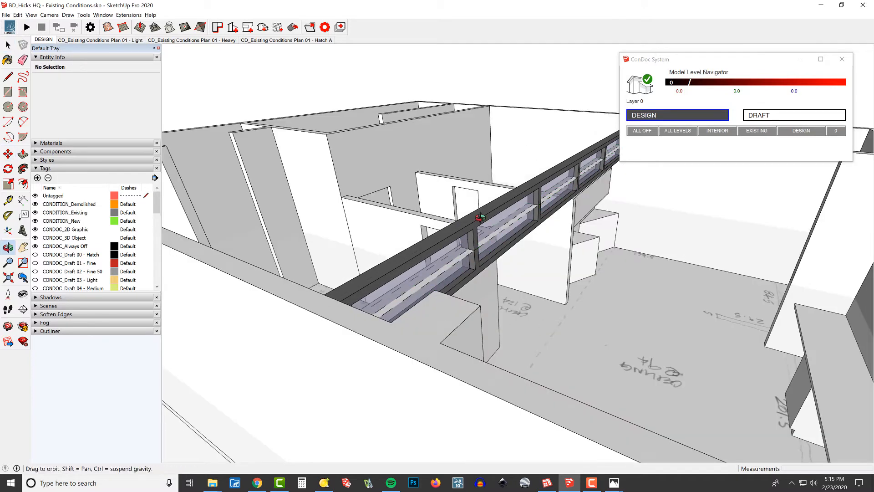
Switch to LayOut and update the out-of-date SketchUp model reference for the existing floor plan.
{"action": "key", "text": "alt+Tab"}
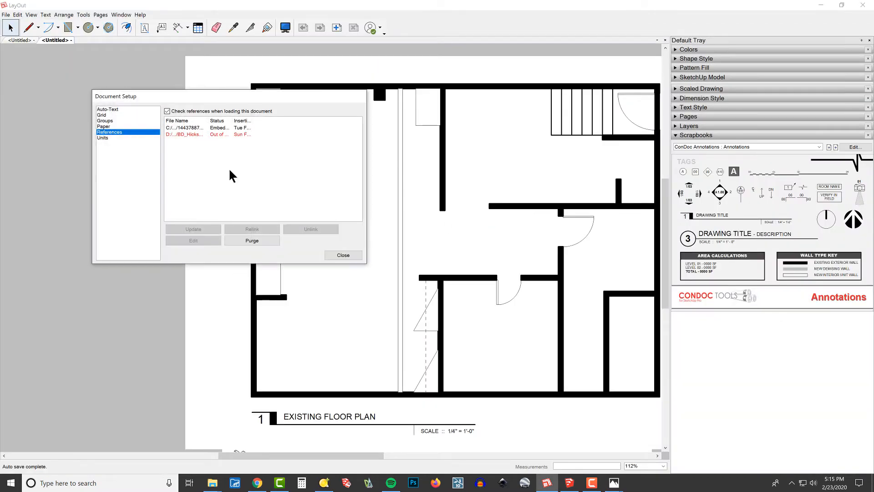
{"action": "left_click", "coordinate": [222, 135]}
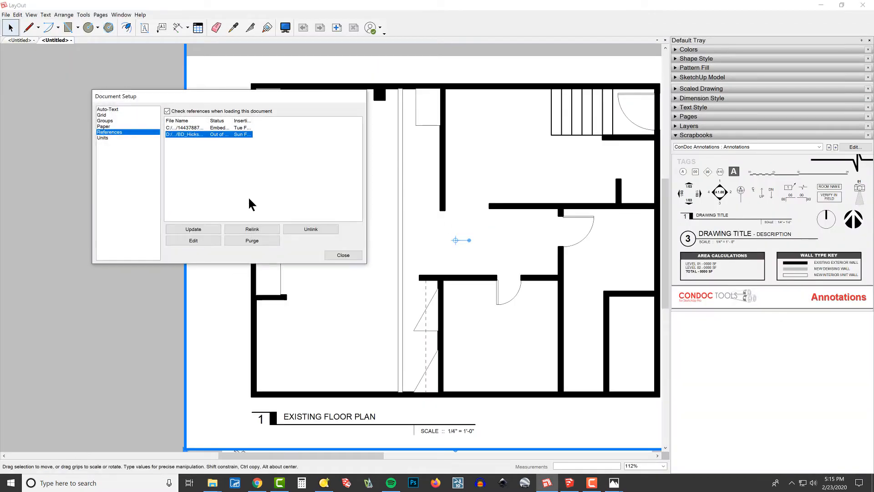
{"action": "left_click", "coordinate": [202, 229]}
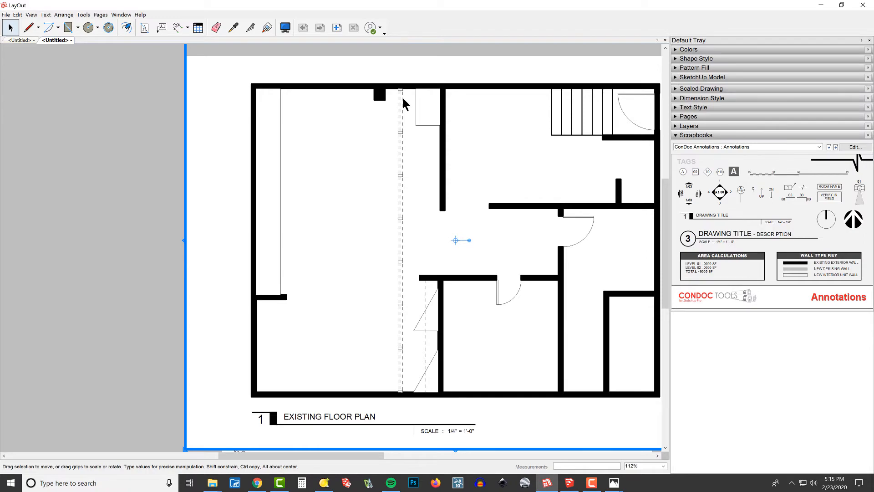
Back in SketchUp, open the Existing group inside the Ceilings group and copy the long lower edge where the ceiling drops, then close the groups.
{"action": "key", "text": "alt+Tab"}
{"action": "mouse_move", "coordinate": [516, 142]}
{"action": "middle_mouse_down"}
{"action": "mouse_move", "coordinate": [529, 157]}
{"action": "mouse_move", "coordinate": [492, 176]}
{"action": "mouse_move", "coordinate": [583, 137]}
{"action": "mouse_move", "coordinate": [576, 61]}
{"action": "mouse_move", "coordinate": [592, 178]}
{"action": "mouse_move", "coordinate": [682, 168]}
{"action": "mouse_move", "coordinate": [655, 162]}
{"action": "middle_mouse_up"}
{"action": "mouse_move", "coordinate": [655, 161]}
{"action": "middle_mouse_down", "text": "shift"}
{"action": "mouse_move", "coordinate": [544, 152]}
{"action": "mouse_move", "coordinate": [597, 238]}
{"action": "mouse_move", "coordinate": [608, 85]}
{"action": "middle_mouse_up", "text": "shift"}
{"action": "mouse_move", "coordinate": [583, 136]}
{"action": "middle_mouse_down"}
{"action": "mouse_move", "coordinate": [588, 131]}
{"action": "mouse_move", "coordinate": [445, 195]}
{"action": "mouse_move", "coordinate": [523, 159]}
{"action": "mouse_move", "coordinate": [556, 175]}
{"action": "middle_mouse_up"}
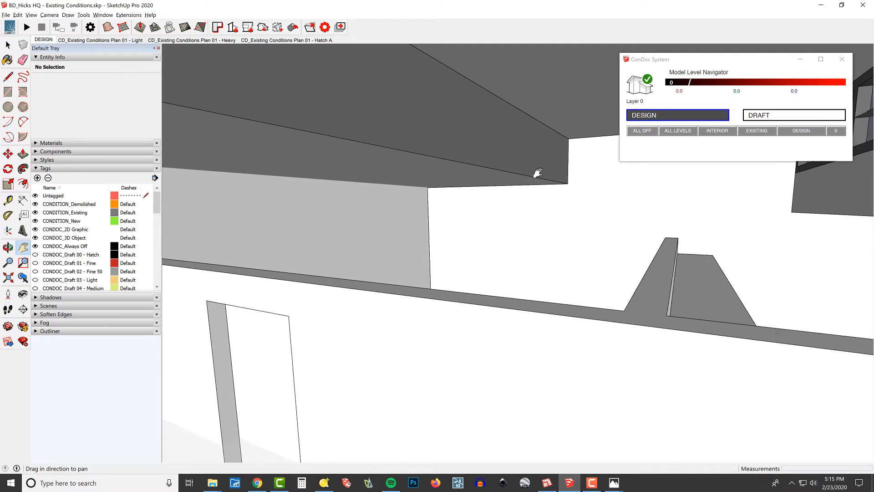
{"action": "left_click", "coordinate": [550, 172]}
{"action": "double_click", "coordinate": [545, 154]}
{"action": "left_click", "coordinate": [545, 155]}
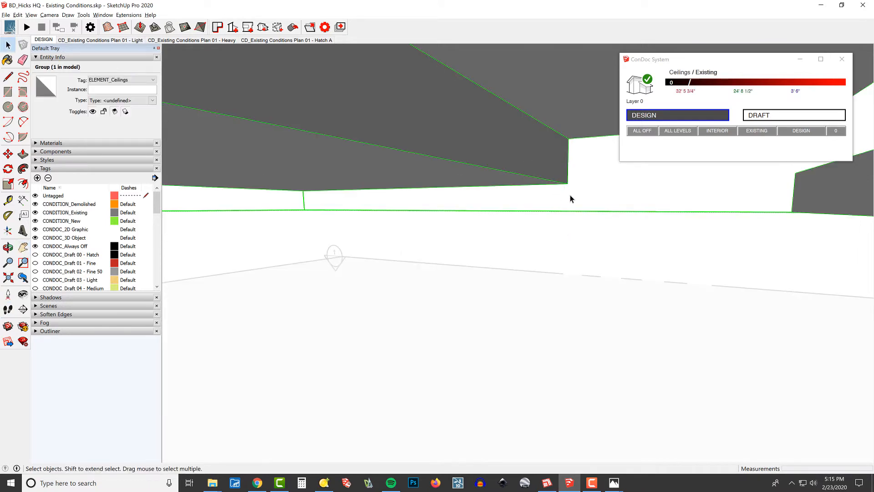
{"action": "mouse_move", "coordinate": [564, 179]}
{"action": "middle_mouse_down"}
{"action": "mouse_move", "coordinate": [538, 189]}
{"action": "mouse_move", "coordinate": [575, 187]}
{"action": "mouse_move", "coordinate": [548, 177]}
{"action": "middle_mouse_up"}
{"action": "double_click", "coordinate": [536, 188]}
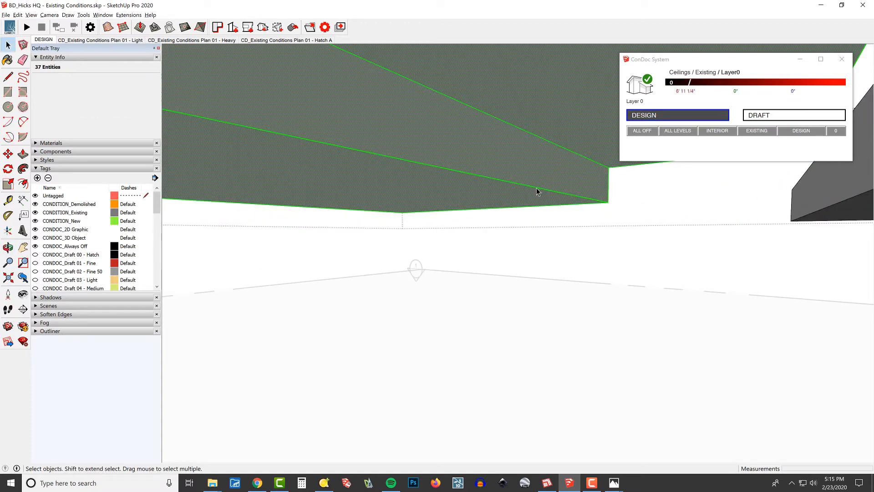
{"action": "left_click", "coordinate": [537, 187]}
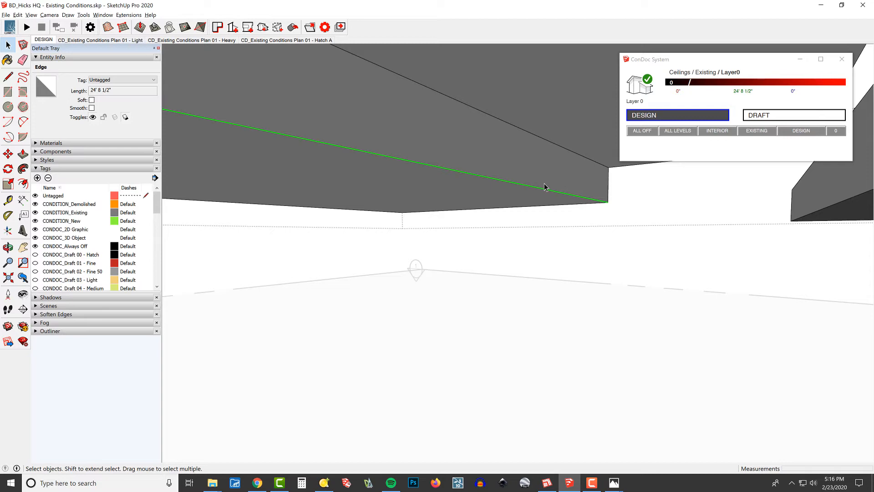
{"action": "key", "text": "Escape"}
{"action": "key", "text": "Escape"}
Open the windows' nested 2D Graphic group and paste the copied ceiling edge in place inside it.
{"action": "middle_click_drag", "start_coordinate": [664, 187], "coordinate": [522, 191]}
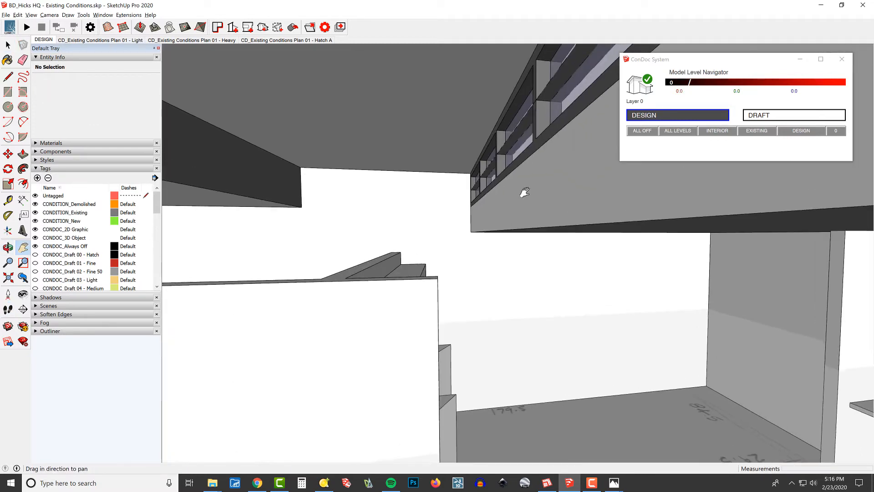
{"action": "key", "text": "space"}
{"action": "left_click", "coordinate": [513, 145]}
{"action": "double_click", "coordinate": [514, 144]}
{"action": "double_click", "coordinate": [515, 145]}
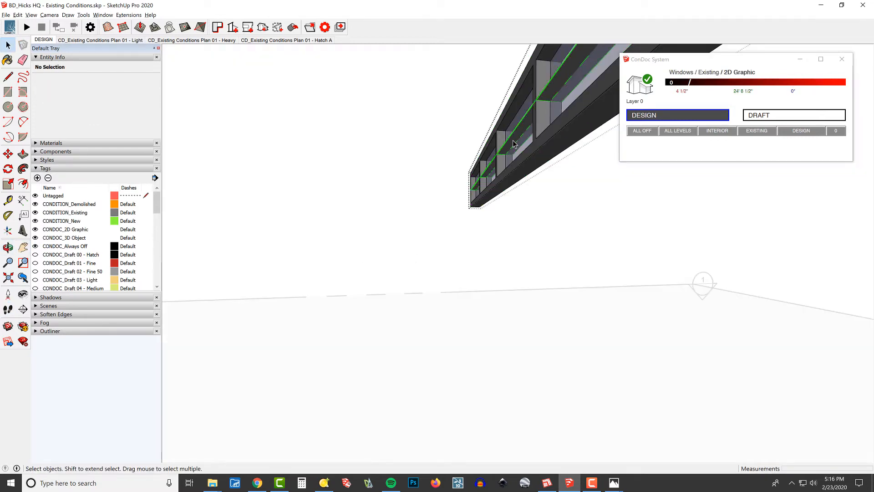
{"action": "double_click", "coordinate": [514, 144]}
{"action": "key", "text": "ctrl+a"}
{"action": "middle_click_drag", "start_coordinate": [571, 121], "coordinate": [551, 227]}
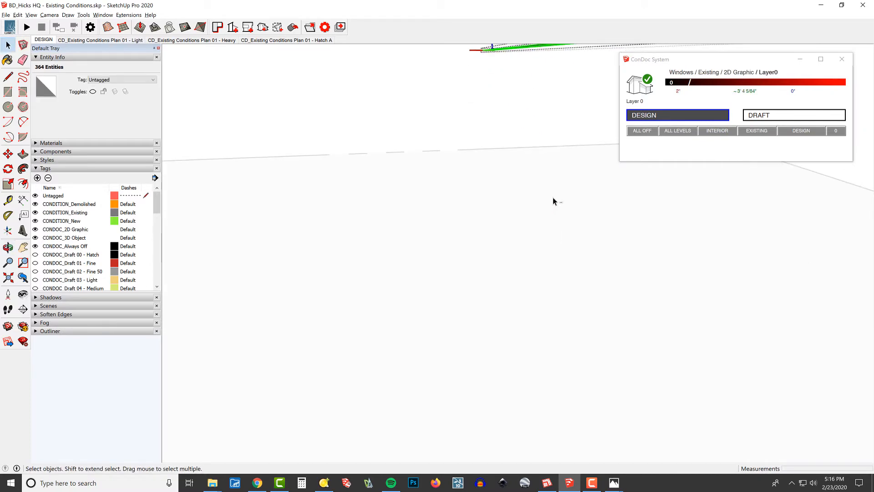
{"action": "key", "text": "ctrl+shift+v"}
{"action": "scroll", "coordinate": [551, 221], "scroll_direction": "down", "scroll_amount": 4}
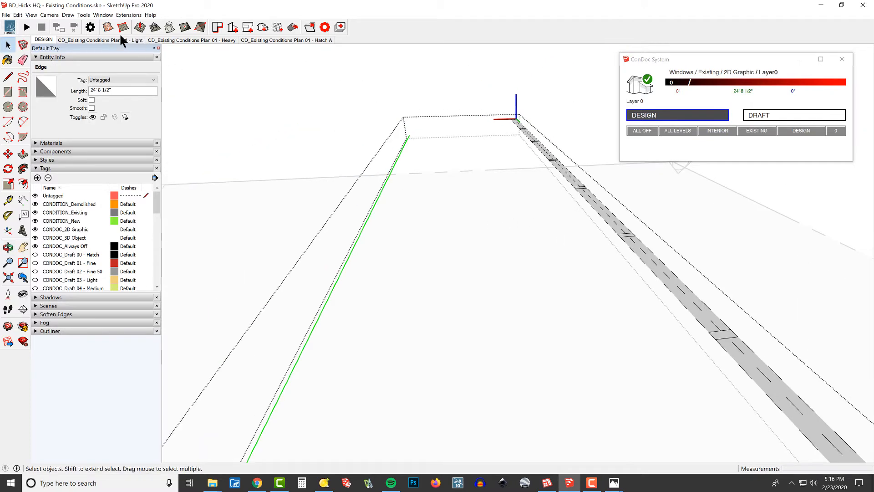
Convert the pasted ceiling edge to a dashed line with 3" dashes and close the nested groups.
{"action": "left_click", "coordinate": [84, 15]}
{"action": "left_click", "coordinate": [80, 50]}
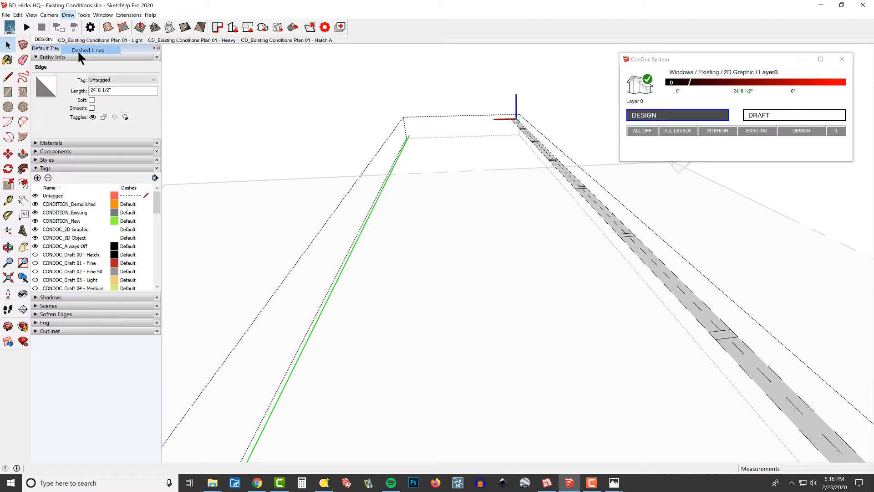
{"action": "left_click", "coordinate": [406, 250]}
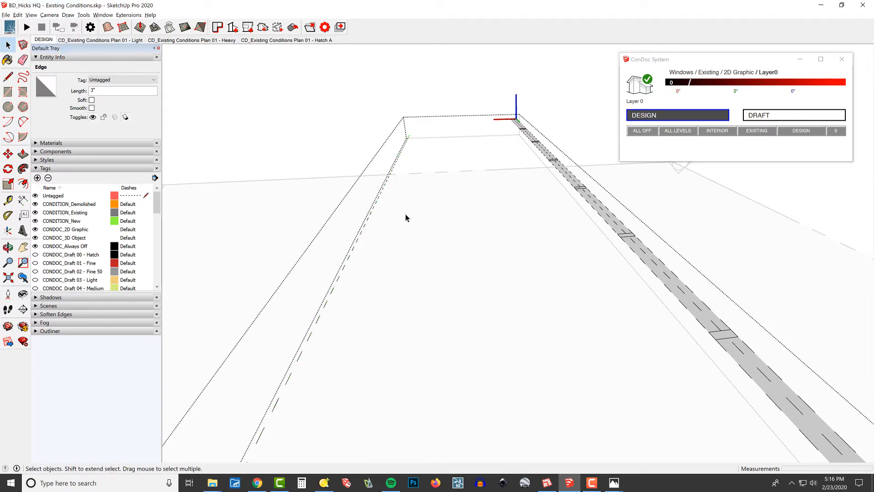
{"action": "middle_click_drag", "start_coordinate": [405, 214], "coordinate": [417, 1]}
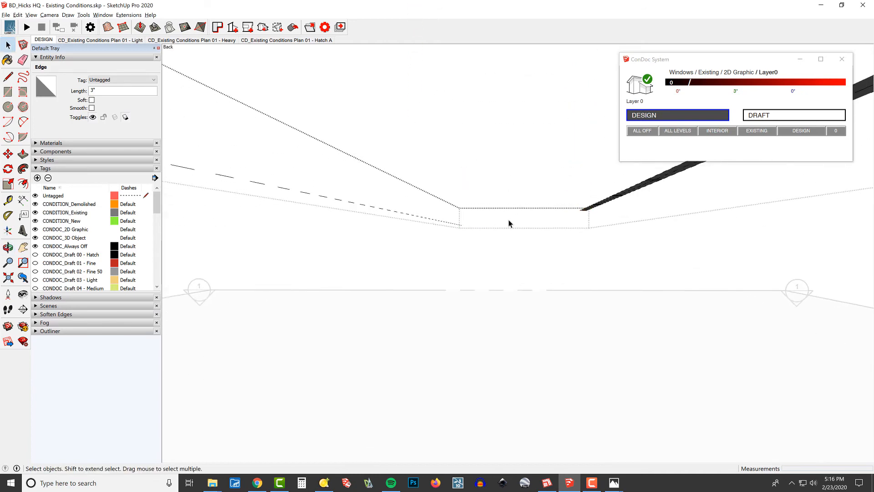
{"action": "key", "text": "Escape"}
{"action": "key", "text": "Escape"}
{"action": "key", "text": "Escape"}
{"action": "scroll", "coordinate": [463, 225], "scroll_direction": "up", "scroll_amount": 3}
{"action": "middle_click_drag", "start_coordinate": [463, 225], "coordinate": [659, 204]}
{"action": "left_click", "coordinate": [658, 203]}
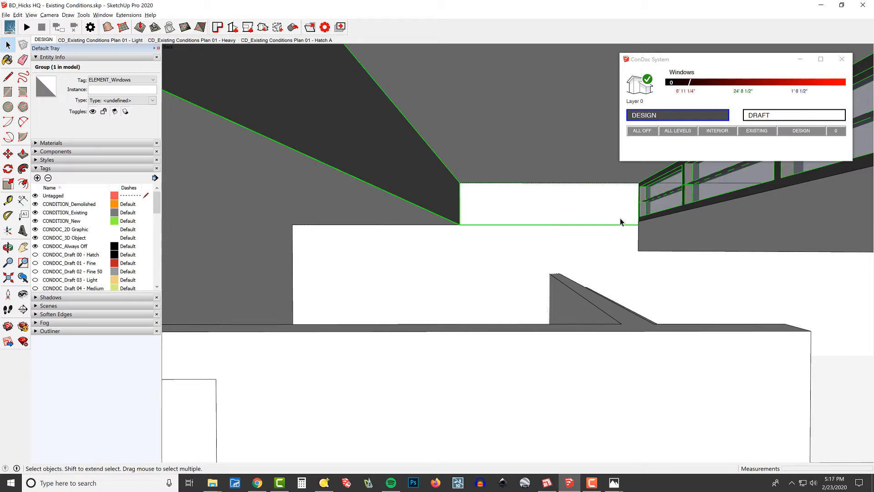
Switch to LayOut, update the linked SketchUp model reference again and close the document settings.
{"action": "key", "text": "alt+Tab"}
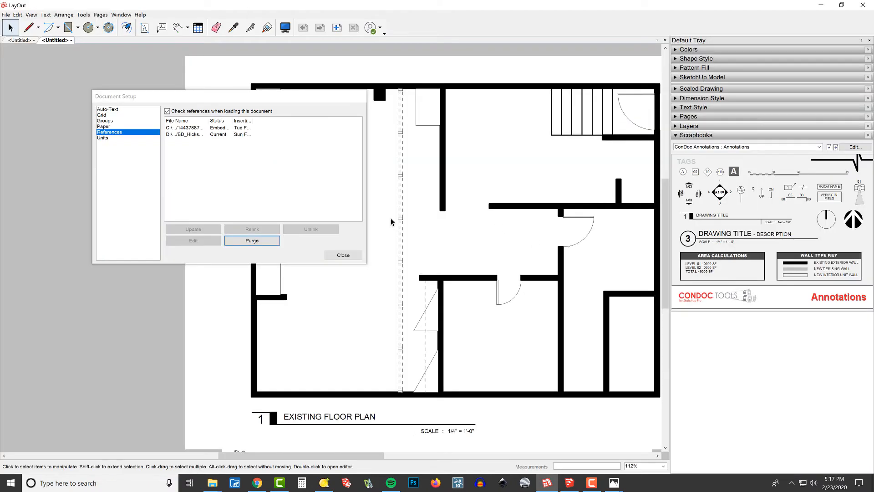
{"action": "left_click", "coordinate": [203, 134]}
{"action": "key", "text": "alt+Tab"}
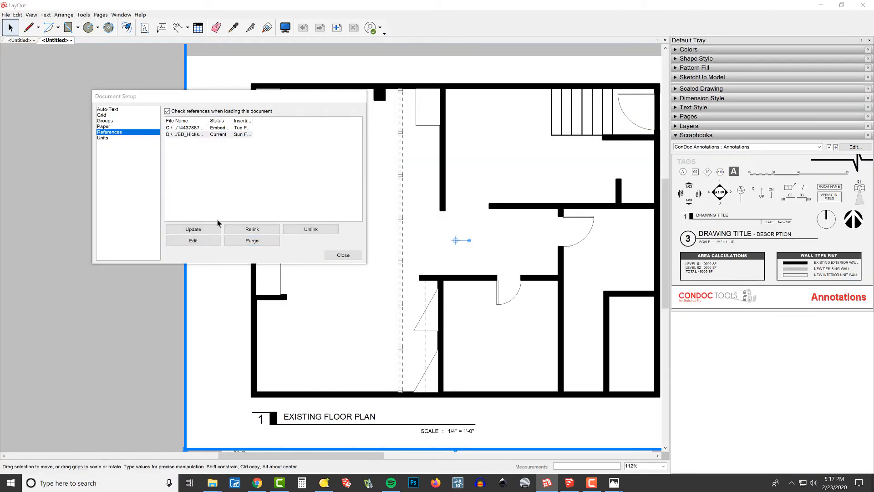
{"action": "key", "text": "alt+Tab"}
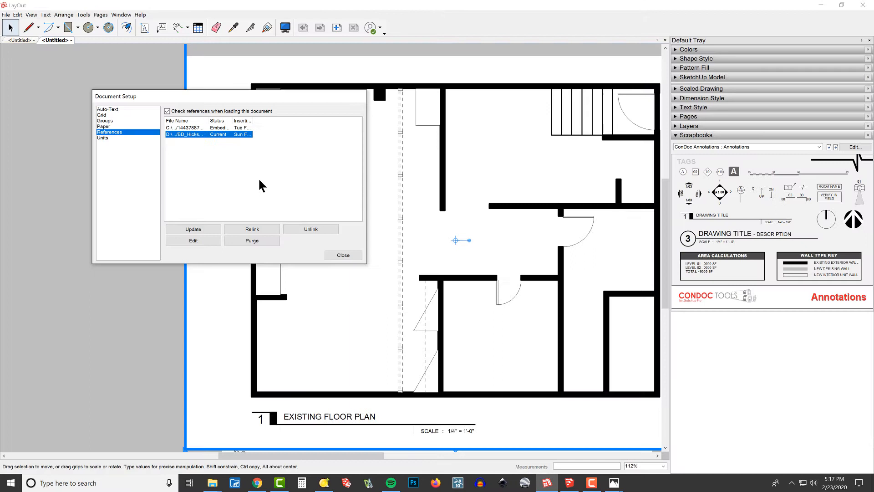
{"action": "left_click", "coordinate": [209, 230]}
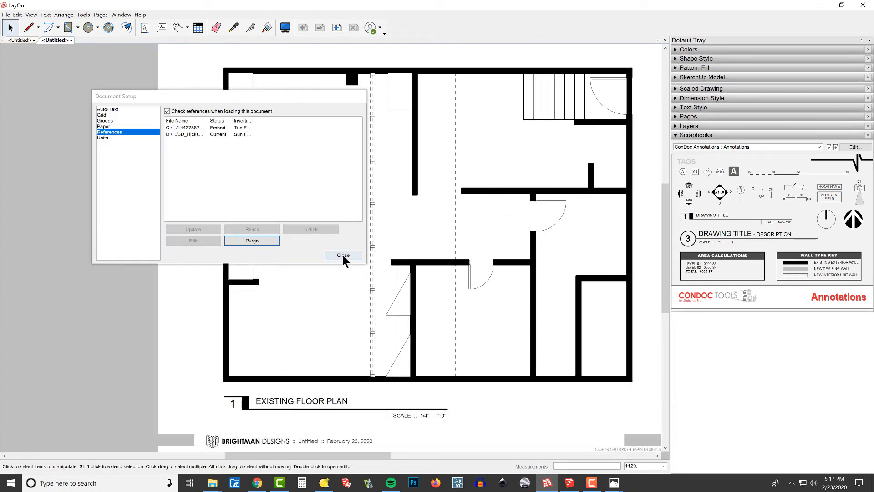
{"action": "left_click", "coordinate": [343, 255]}
Examine the dashed window and ceiling lines and the lower-right enclosure on the existing floor plan.
{"action": "middle_click_drag", "start_coordinate": [394, 255], "coordinate": [390, 217]}
{"action": "scroll", "coordinate": [396, 238], "scroll_direction": "down", "scroll_amount": 2}
{"action": "middle_click_drag", "start_coordinate": [468, 258], "coordinate": [456, 270]}
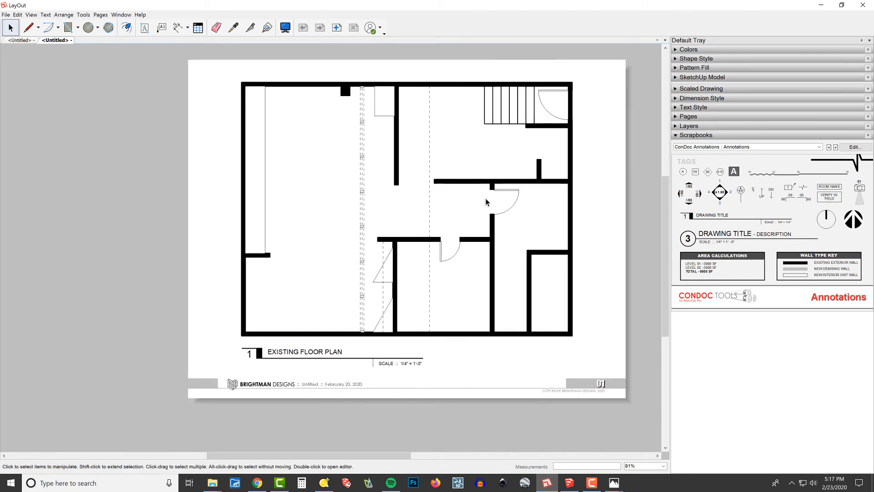
{"action": "scroll", "coordinate": [565, 268], "scroll_direction": "up", "scroll_amount": 2}
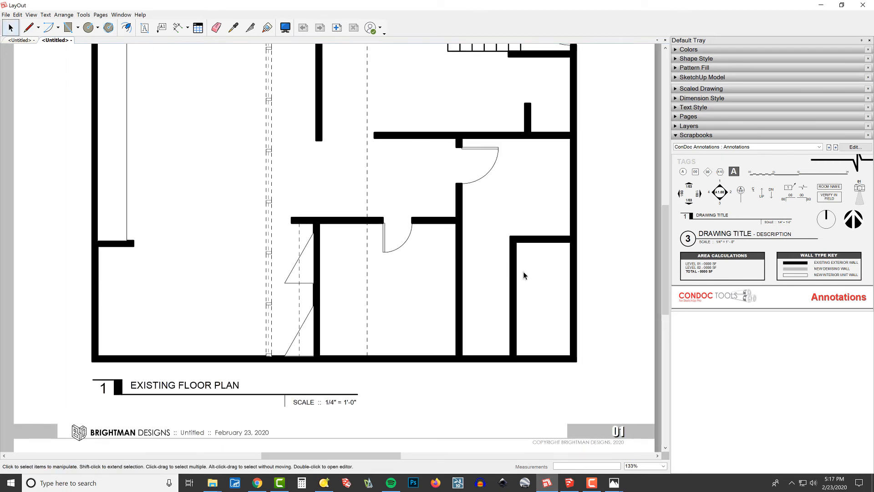
{"action": "scroll", "coordinate": [592, 234], "scroll_direction": "up", "scroll_amount": 2}
{"action": "scroll", "coordinate": [603, 234], "scroll_direction": "up", "scroll_amount": 1}
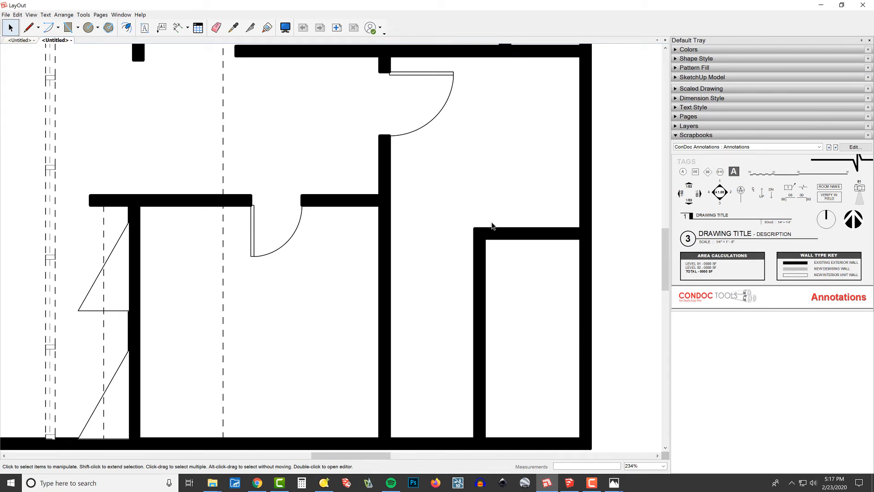
{"action": "scroll", "coordinate": [548, 231], "scroll_direction": "down", "scroll_amount": 4}
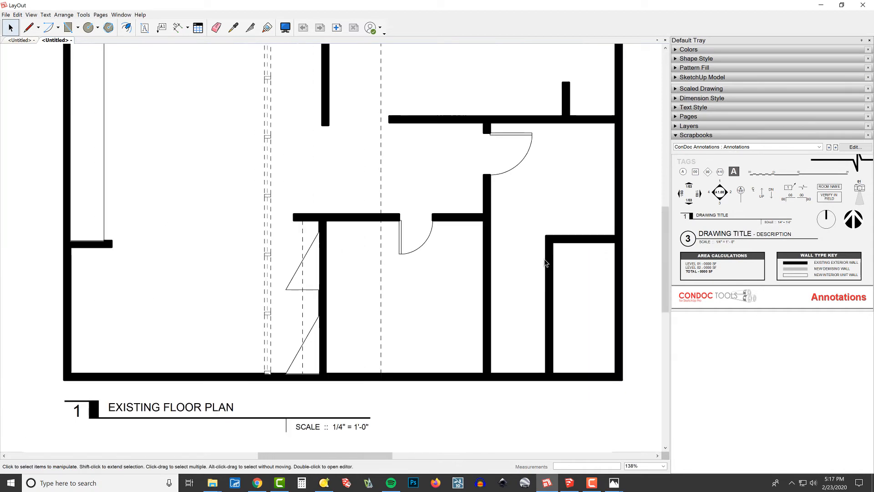
{"action": "scroll", "coordinate": [592, 269], "scroll_direction": "up", "scroll_amount": 2}
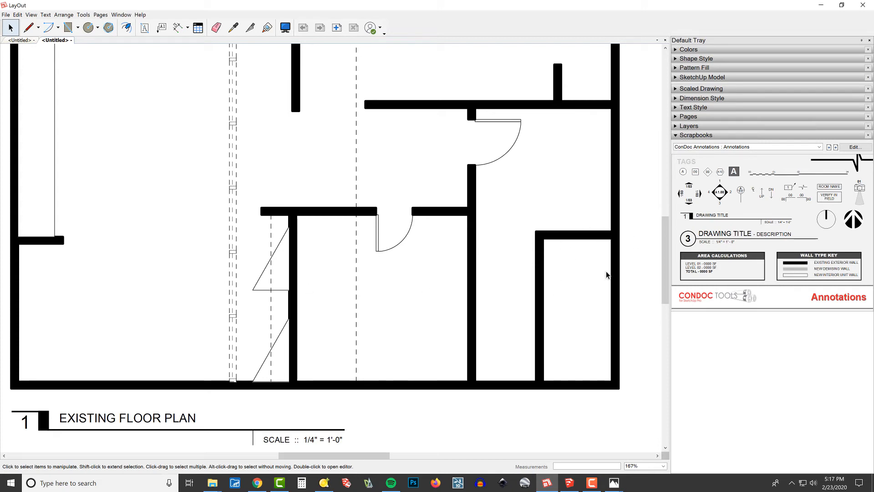
Switch to SketchUp and draw a rectangle over the low-walled enclosure, from the front wall's top corner to the opposite back corner.
{"action": "key", "text": "alt+Tab"}
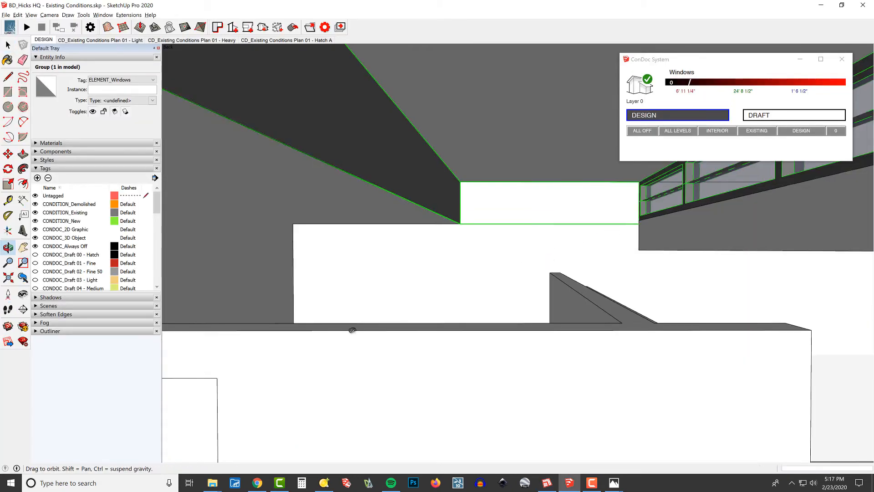
{"action": "scroll", "coordinate": [309, 324], "scroll_direction": "up", "scroll_amount": 5}
{"action": "mouse_move", "coordinate": [309, 324]}
{"action": "middle_mouse_down", "text": "shift"}
{"action": "mouse_move", "coordinate": [445, 217]}
{"action": "mouse_move", "coordinate": [605, 232]}
{"action": "mouse_move", "coordinate": [790, 222]}
{"action": "mouse_move", "coordinate": [279, 263]}
{"action": "mouse_move", "coordinate": [497, 238]}
{"action": "mouse_move", "coordinate": [515, 214]}
{"action": "mouse_move", "coordinate": [555, 230]}
{"action": "mouse_move", "coordinate": [546, 250]}
{"action": "middle_mouse_up", "text": "shift"}
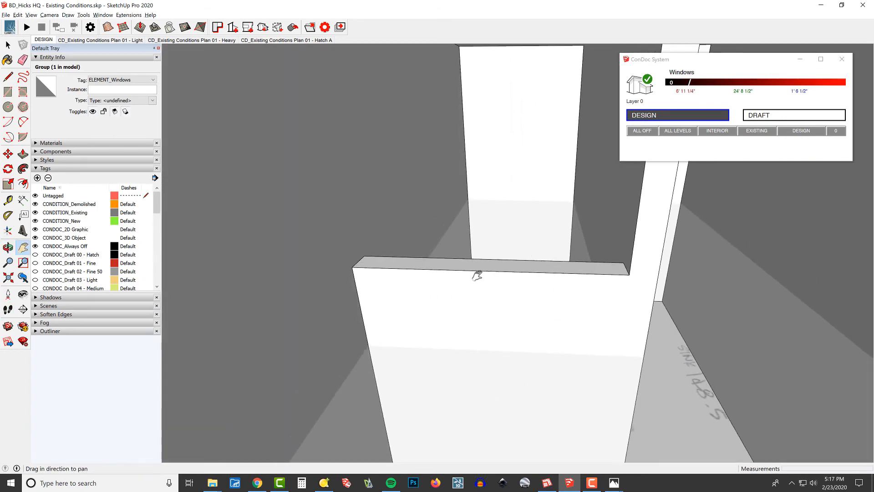
{"action": "key", "text": "r"}
{"action": "left_click", "coordinate": [355, 267]}
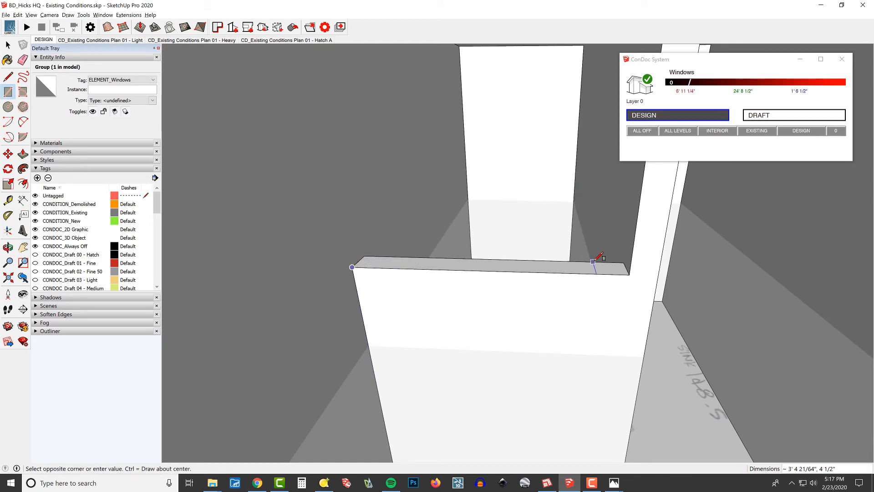
{"action": "scroll", "coordinate": [595, 261], "scroll_direction": "up", "scroll_amount": 2}
{"action": "scroll", "coordinate": [635, 273], "scroll_direction": "up", "scroll_amount": 1}
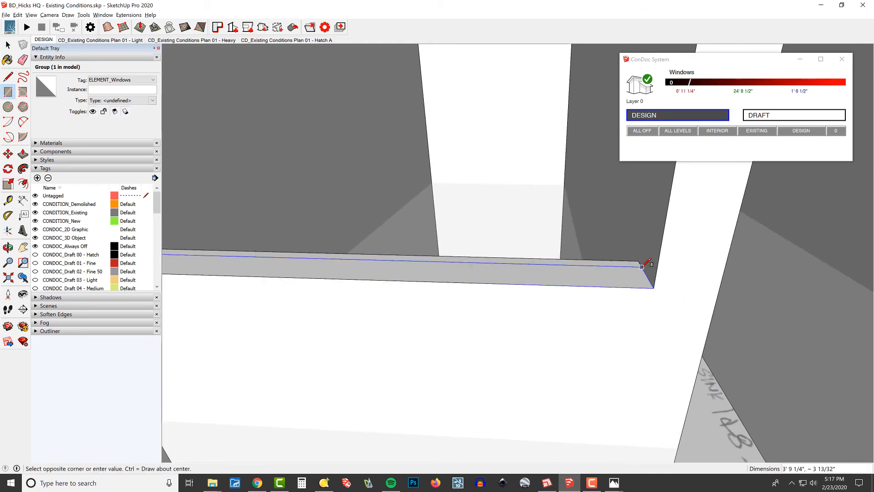
{"action": "left_click", "coordinate": [470, 129]}
Push/Pull the rectangle over the low-walled enclosure into a 4" thick top slab.
{"action": "middle_click_drag", "start_coordinate": [566, 191], "coordinate": [499, 194]}
{"action": "key", "text": "p"}
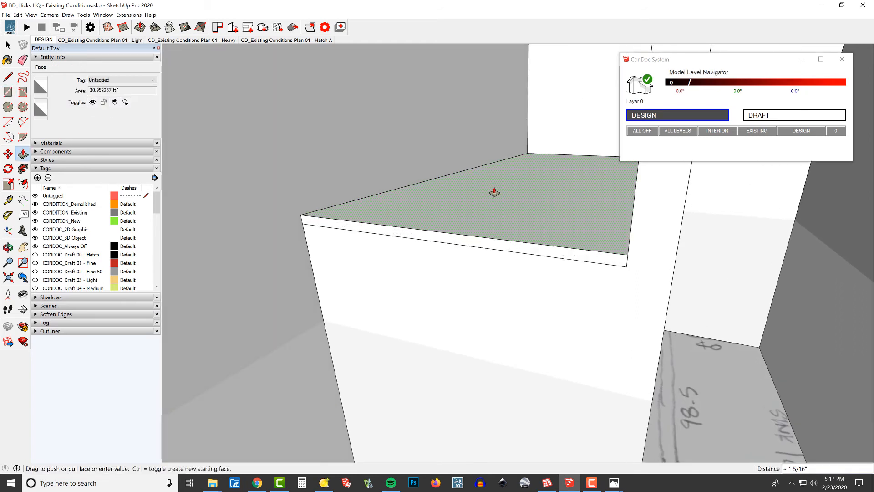
{"action": "left_click", "coordinate": [546, 224]}
{"action": "left_click", "coordinate": [551, 246]}
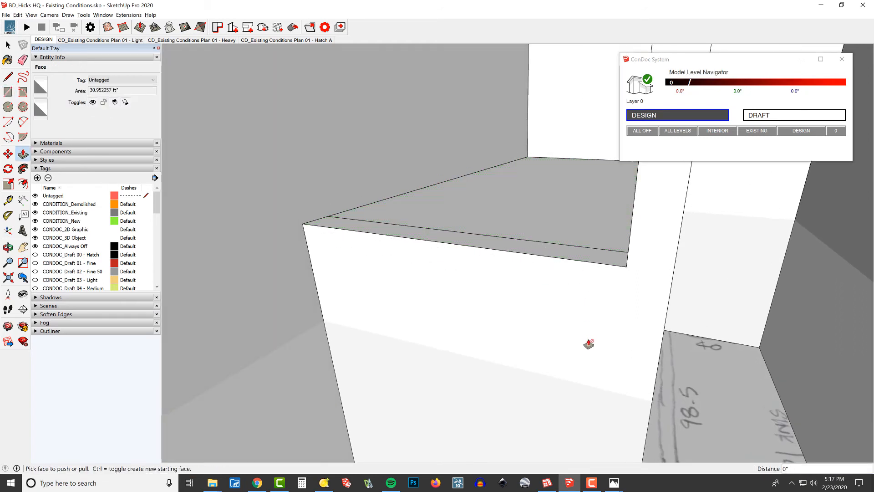
{"action": "left_click", "coordinate": [581, 211]}
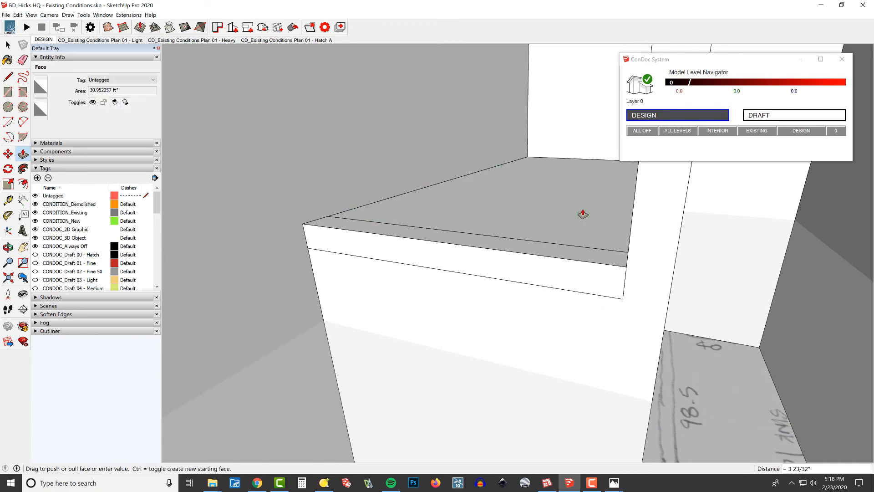
{"action": "left_click", "coordinate": [575, 210]}
{"action": "type", "text": "4"}
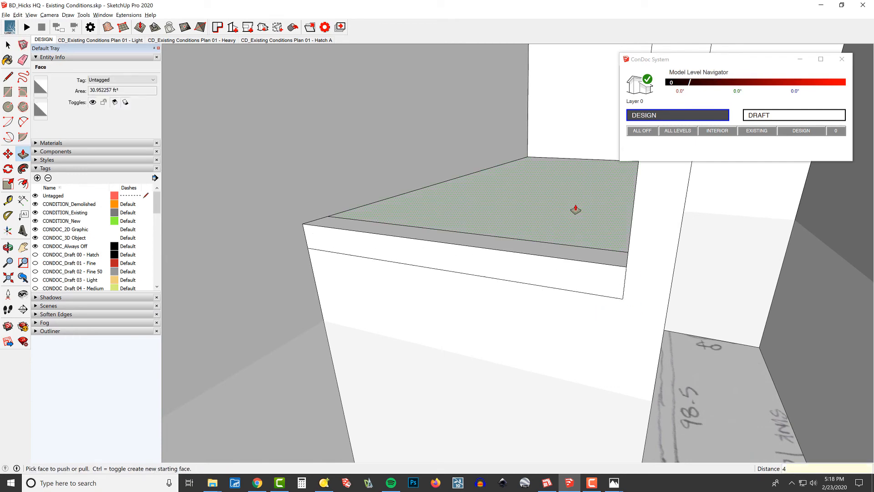
{"action": "key", "text": "Return"}
{"action": "key", "text": "space"}
{"action": "middle_click_drag", "start_coordinate": [538, 242], "coordinate": [536, 237]}
{"action": "key", "text": "alt+Tab"}
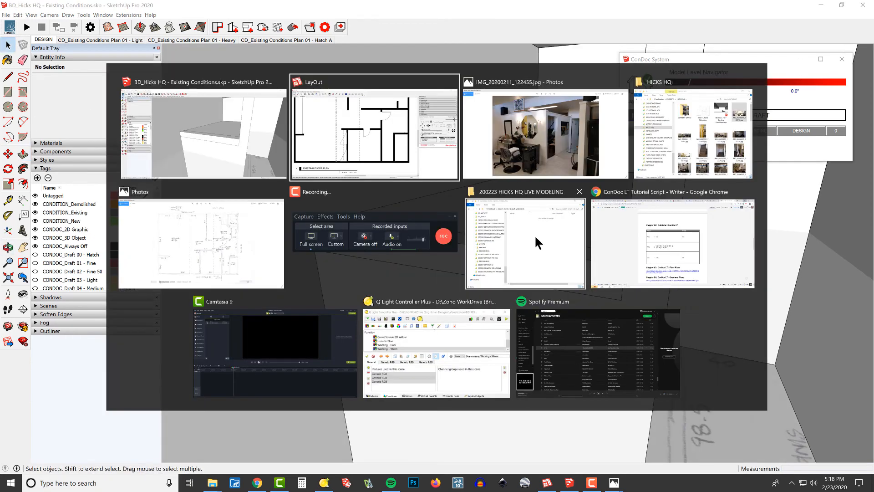
{"action": "key", "text": "Escape"}
Lower the top face of the enclosure's front wall by 4" to meet the slab's underside and close the wall group.
{"action": "triple_click", "coordinate": [534, 230]}
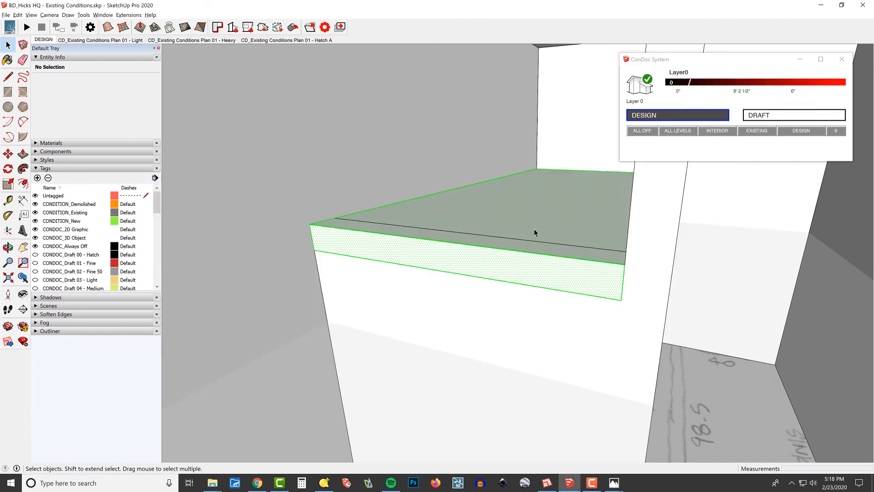
{"action": "triple_click", "coordinate": [628, 311]}
{"action": "key", "text": "p"}
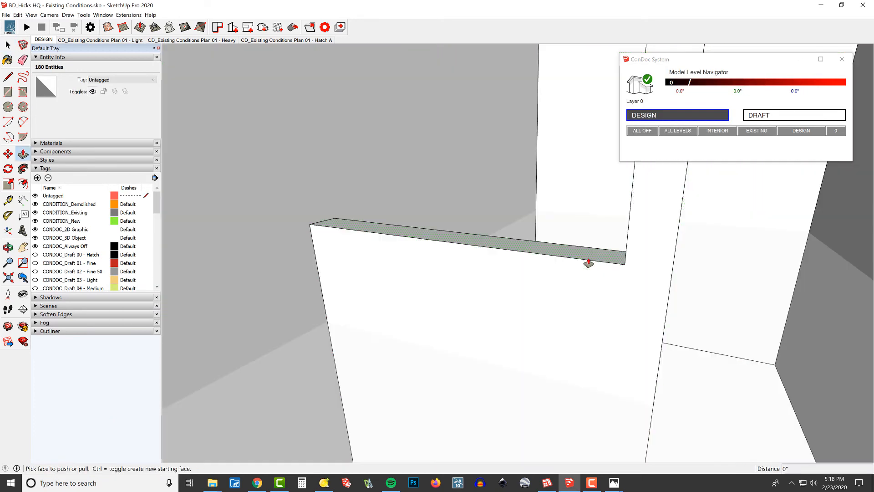
{"action": "left_click", "coordinate": [589, 263]}
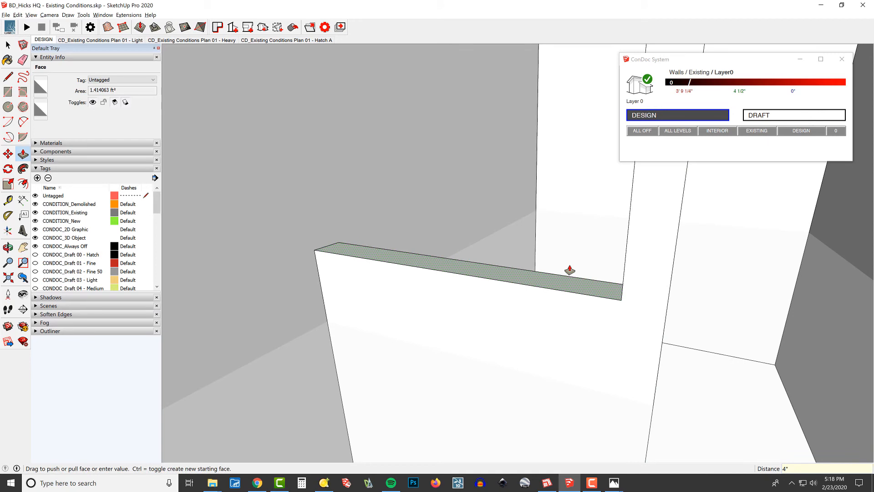
{"action": "key", "text": "space"}
{"action": "key", "text": "Escape"}
Cut the enclosure's top slab and paste it in place inside the existing fixtures group that holds the counter.
{"action": "scroll", "coordinate": [556, 272], "scroll_direction": "up", "scroll_amount": 1}
{"action": "triple_click", "coordinate": [557, 257]}
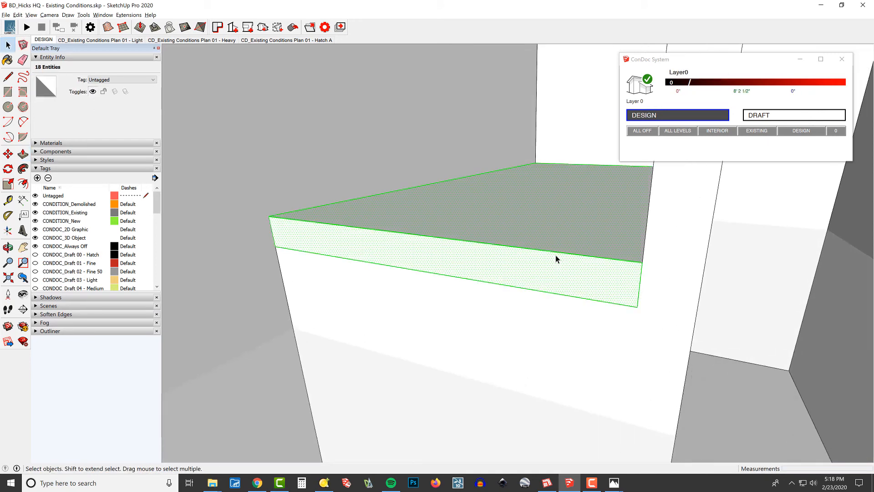
{"action": "key", "text": "Delete"}
{"action": "middle_click_drag", "start_coordinate": [595, 241], "coordinate": [171, 247]}
{"action": "middle_click_drag", "start_coordinate": [558, 253], "coordinate": [327, 279], "text": "shift"}
{"action": "key", "text": "w"}
{"action": "left_click_drag", "start_coordinate": [329, 278], "coordinate": [662, 248]}
{"action": "middle_click_drag", "start_coordinate": [582, 268], "coordinate": [578, 186]}
{"action": "middle_click_drag", "start_coordinate": [579, 187], "coordinate": [527, 226], "text": "shift"}
{"action": "scroll", "coordinate": [529, 221], "scroll_direction": "up", "scroll_amount": 2}
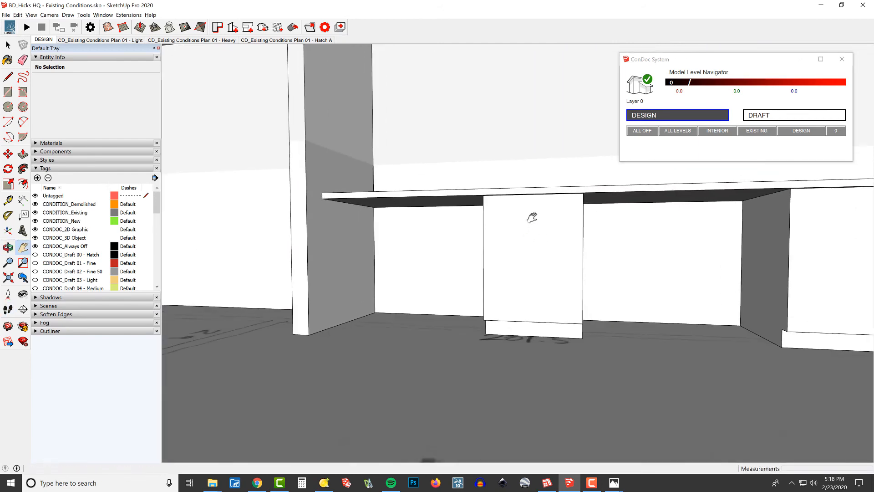
{"action": "key", "text": "space"}
{"action": "triple_click", "coordinate": [610, 193]}
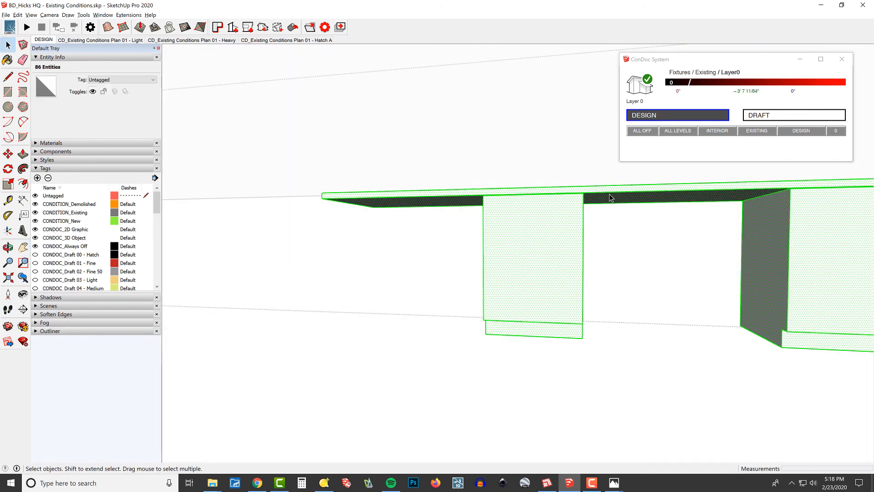
{"action": "key", "text": "ctrl+shift+v"}
Group the pasted slab within the existing fixtures and close the nested groups.
{"action": "middle_click_drag", "start_coordinate": [619, 206], "coordinate": [593, 273]}
{"action": "key", "text": "w"}
{"action": "left_click_drag", "start_coordinate": [593, 273], "coordinate": [136, 205]}
{"action": "middle_click_drag", "start_coordinate": [182, 196], "coordinate": [218, 185], "text": "shift"}
{"action": "left_click_drag", "start_coordinate": [217, 185], "coordinate": [370, 274]}
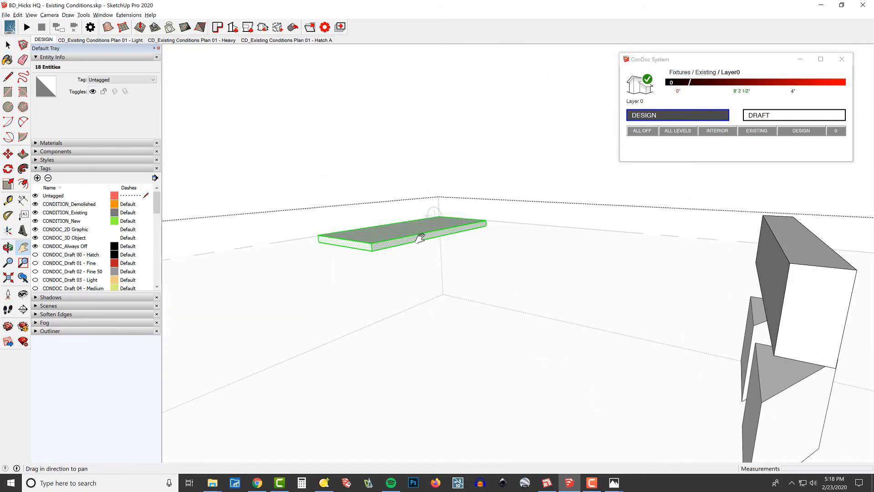
{"action": "key", "text": "g"}
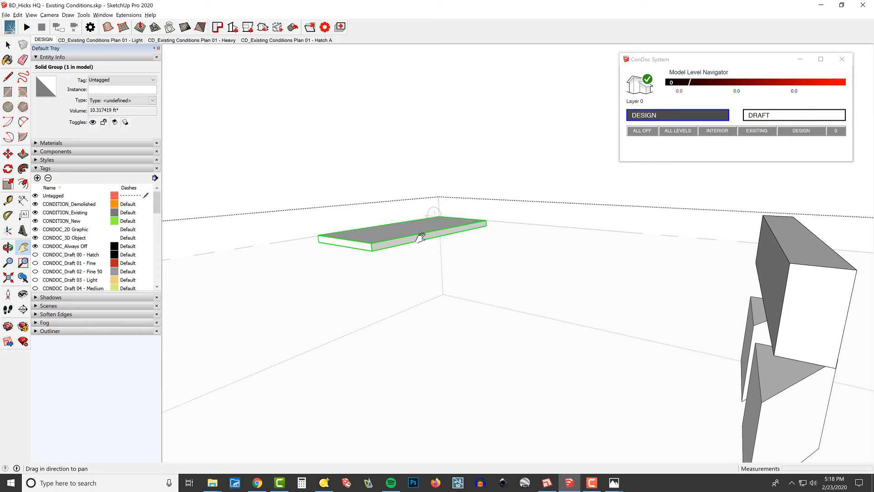
{"action": "scroll", "coordinate": [381, 257], "scroll_direction": "down", "scroll_amount": 5}
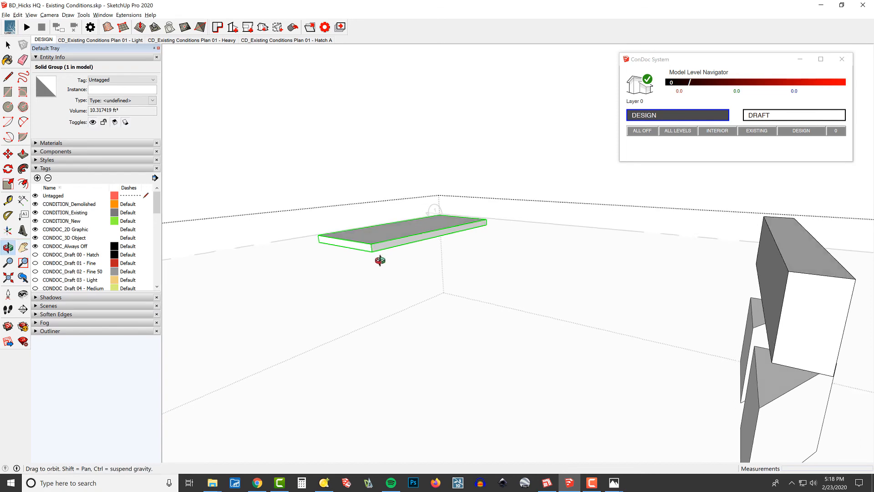
{"action": "key", "text": "space"}
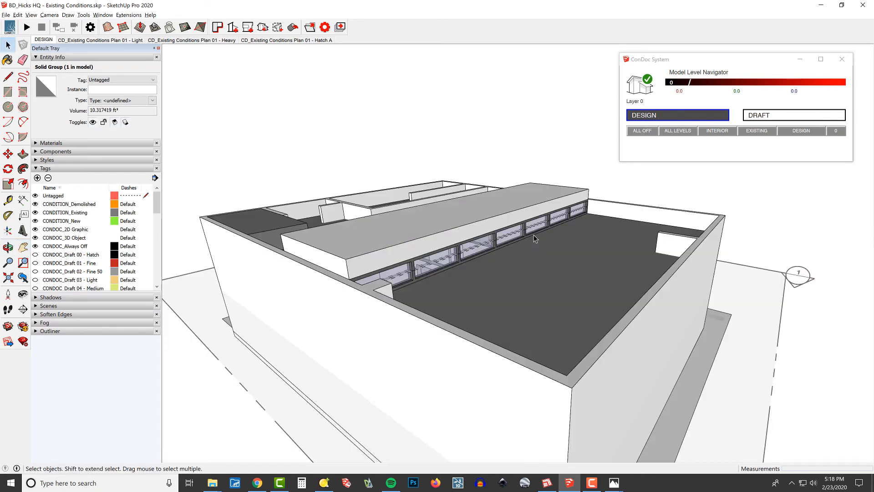
{"action": "key", "text": "Escape"}
Switch to LayOut, update the outdated SketchUp model reference and check the enclosure on the existing floor plan.
{"action": "key", "text": "alt+Tab"}
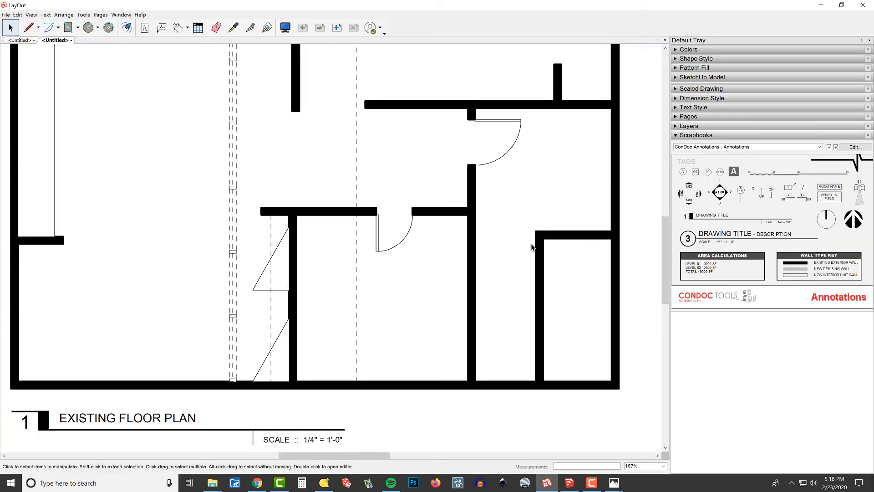
{"action": "key", "text": "shift+d"}
{"action": "left_click", "coordinate": [196, 145]}
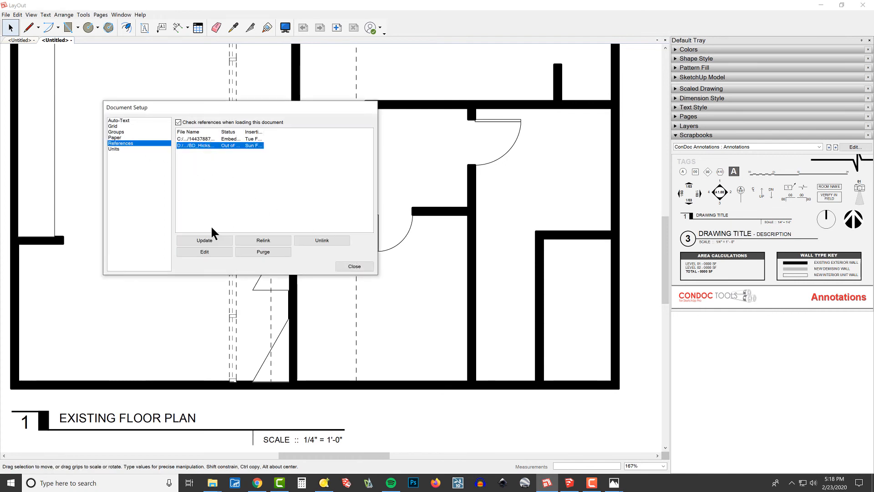
{"action": "left_click", "coordinate": [204, 241]}
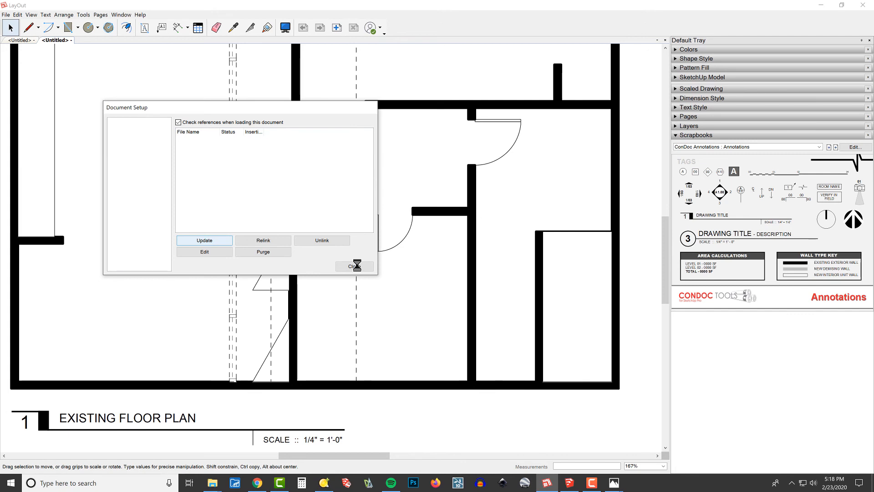
{"action": "left_click", "coordinate": [357, 265]}
{"action": "middle_click_drag", "start_coordinate": [388, 217], "coordinate": [407, 284]}
{"action": "scroll", "coordinate": [421, 302], "scroll_direction": "down", "scroll_amount": 2}
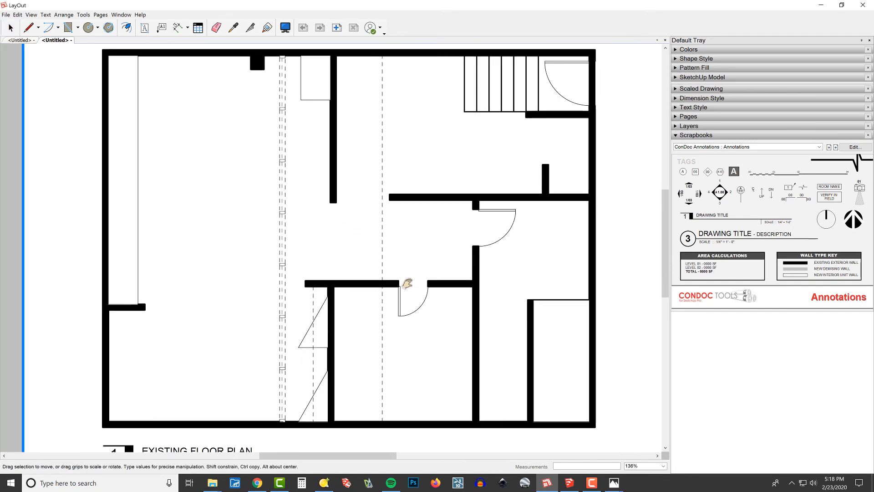
{"action": "middle_click_drag", "start_coordinate": [414, 197], "coordinate": [427, 189]}
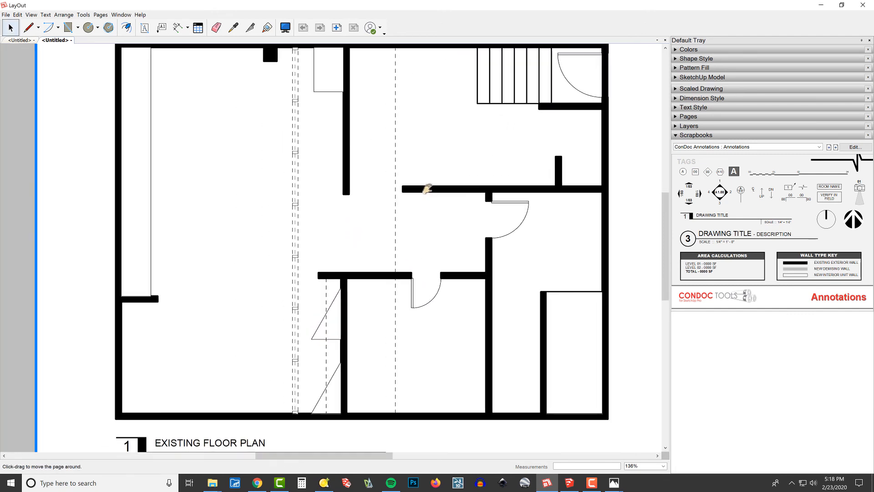
{"action": "scroll", "coordinate": [421, 152], "scroll_direction": "down", "scroll_amount": 3}
{"action": "key", "text": "Escape"}
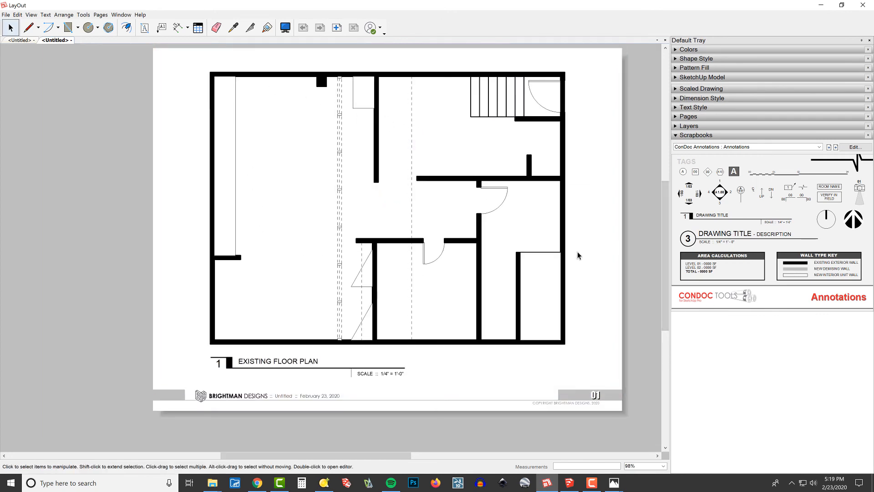